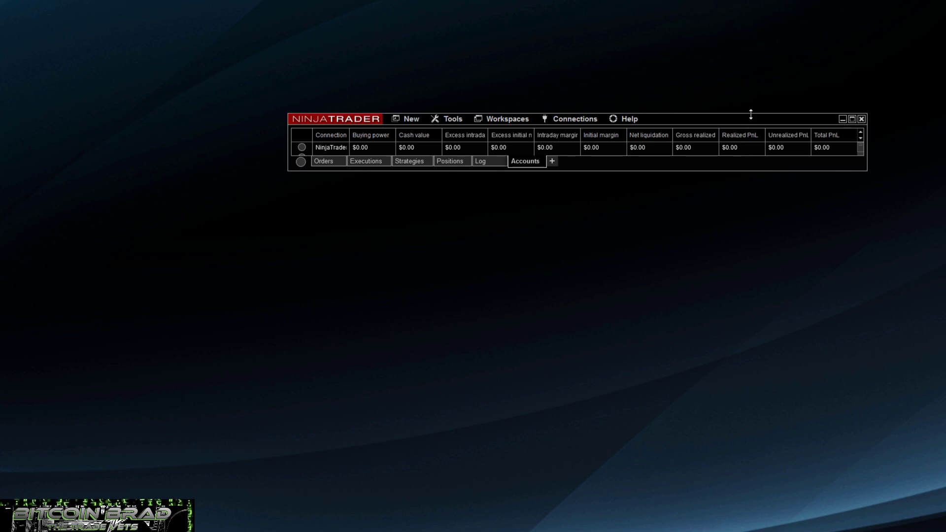
# Move the Control Center aside and start a new chart on the ES 09-21 contract
pyautogui.moveTo(750, 119); pyautogui.dragTo(720, 140)
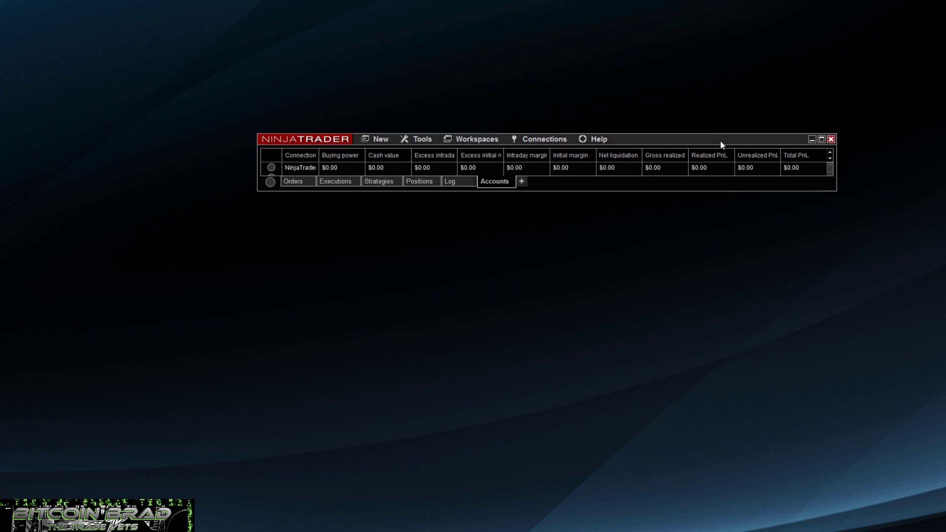
pyautogui.click(384, 141)
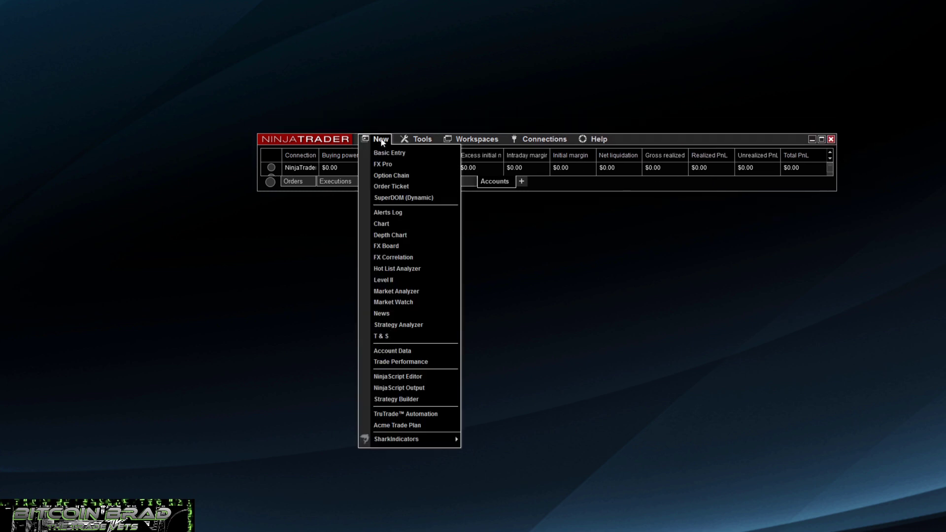
pyautogui.click(382, 223)
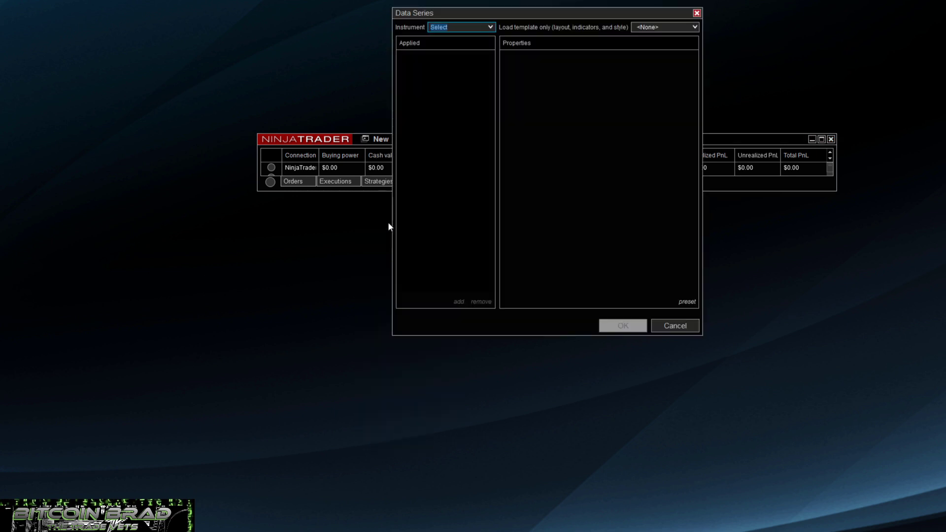
pyautogui.click(489, 26)
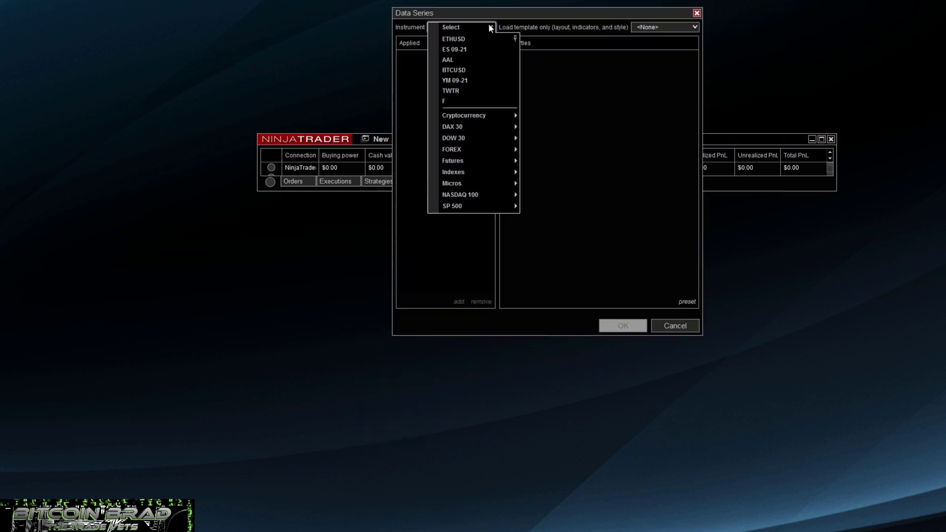
pyautogui.click(468, 48)
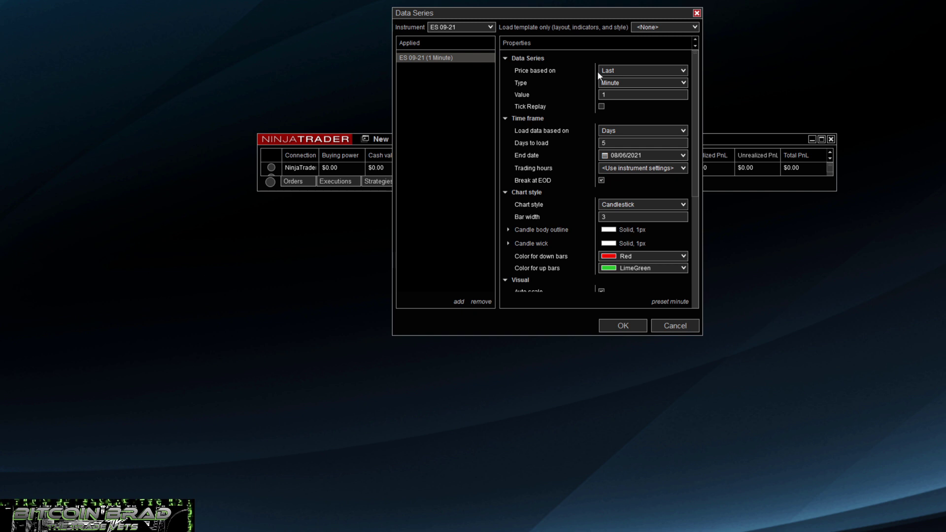
# Set the series to 30-minute bars with CME US Index Futures ETH (split) trading hours
pyautogui.click(642, 86)
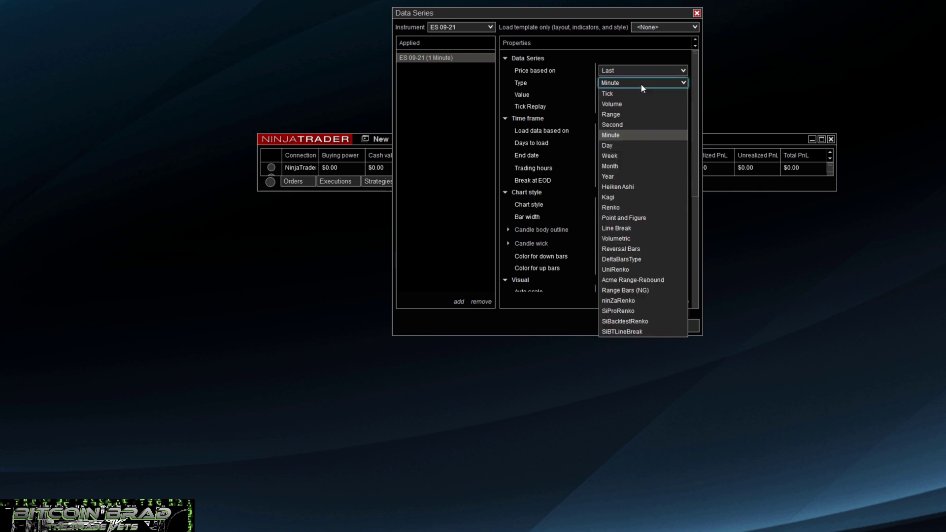
pyautogui.click(573, 96)
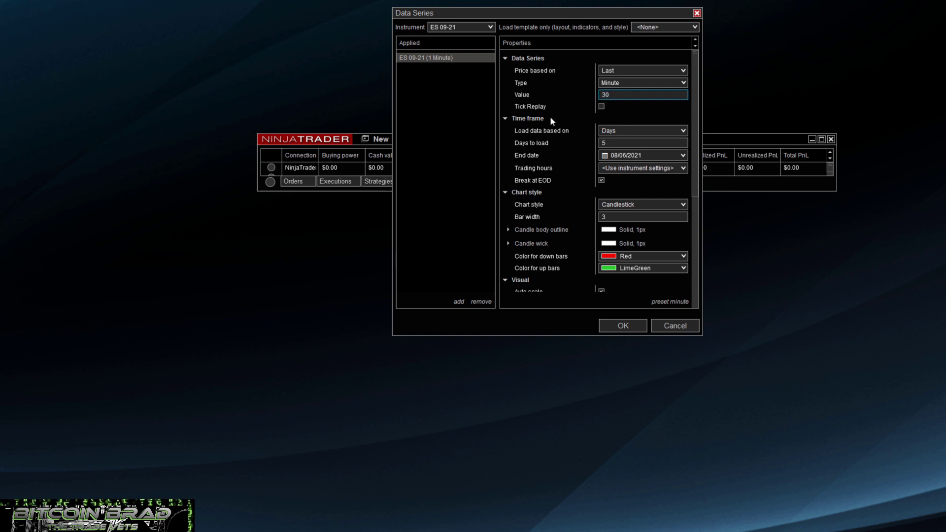
pyautogui.click(609, 143)
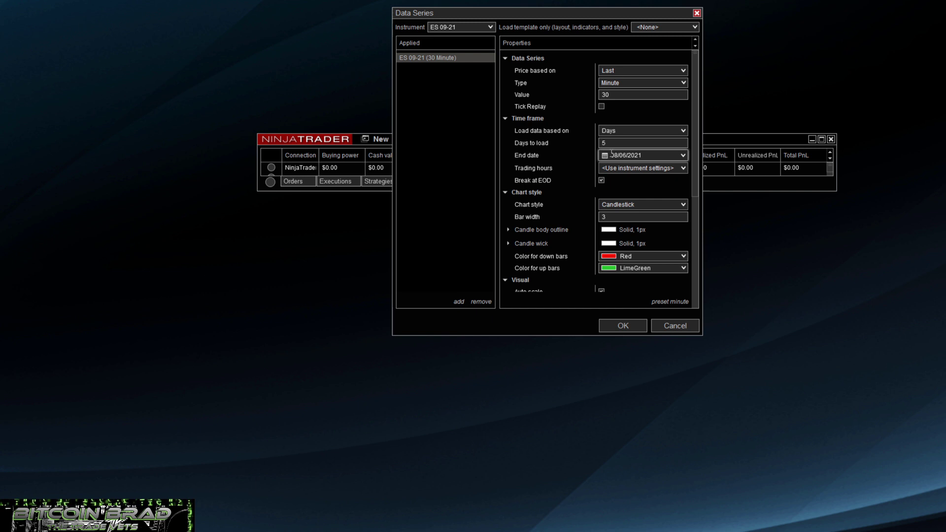
pyautogui.scroll(-1, 635, 144)
pyautogui.click(637, 144)
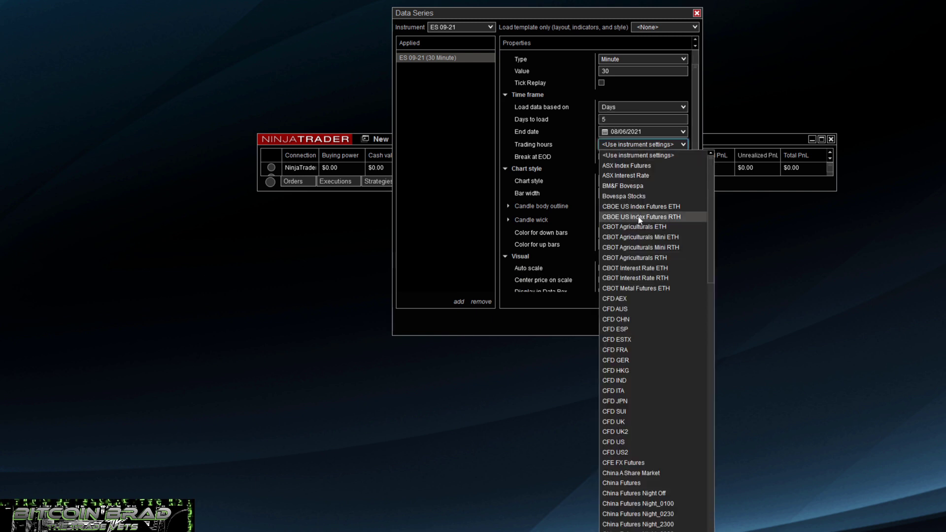
pyautogui.scroll(-12, 642, 249)
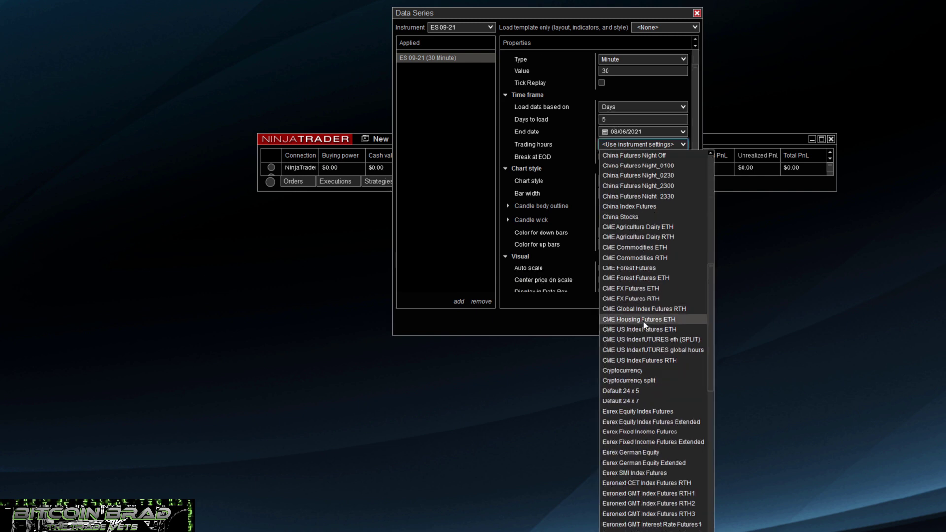
pyautogui.click(647, 339)
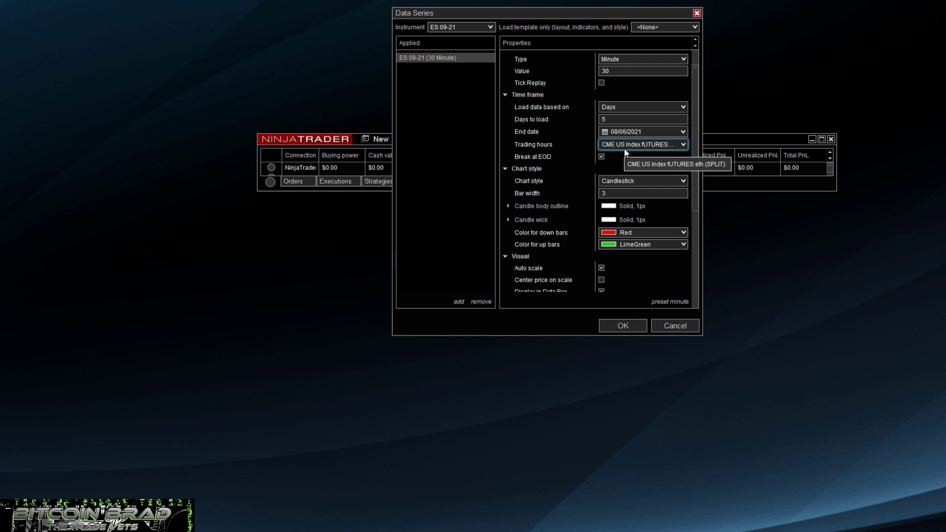
# Use a Transparent Line on Close chart style and set executions to Do not plot
pyautogui.click(637, 181)
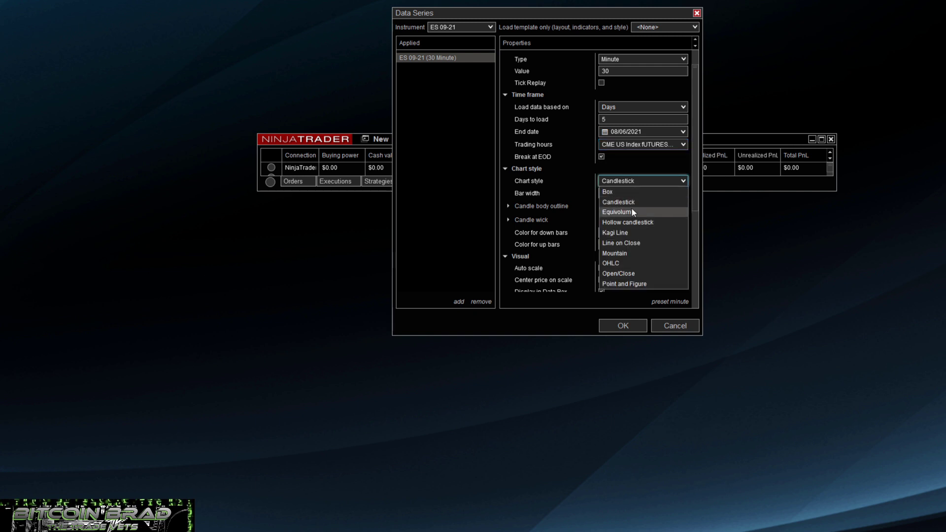
pyautogui.click(632, 244)
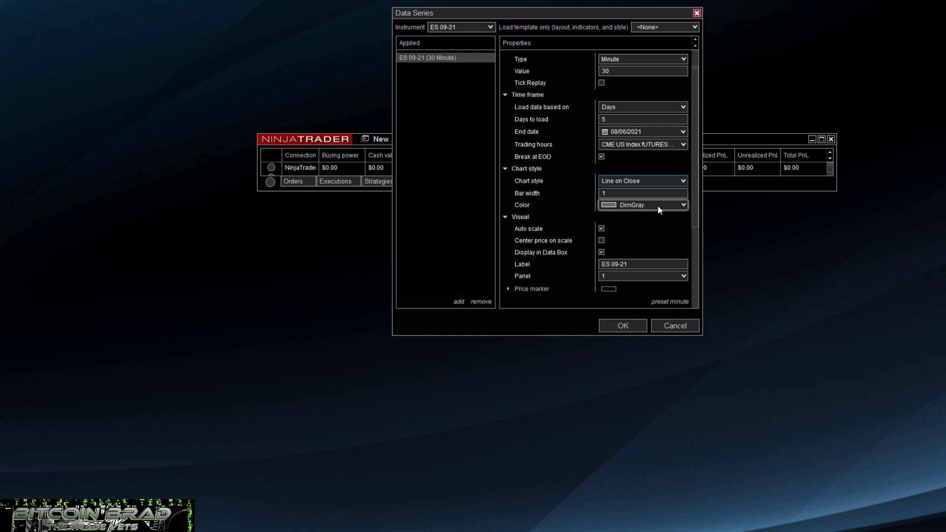
pyautogui.click(657, 205)
pyautogui.click(650, 244)
pyautogui.scroll(-3, 544, 243)
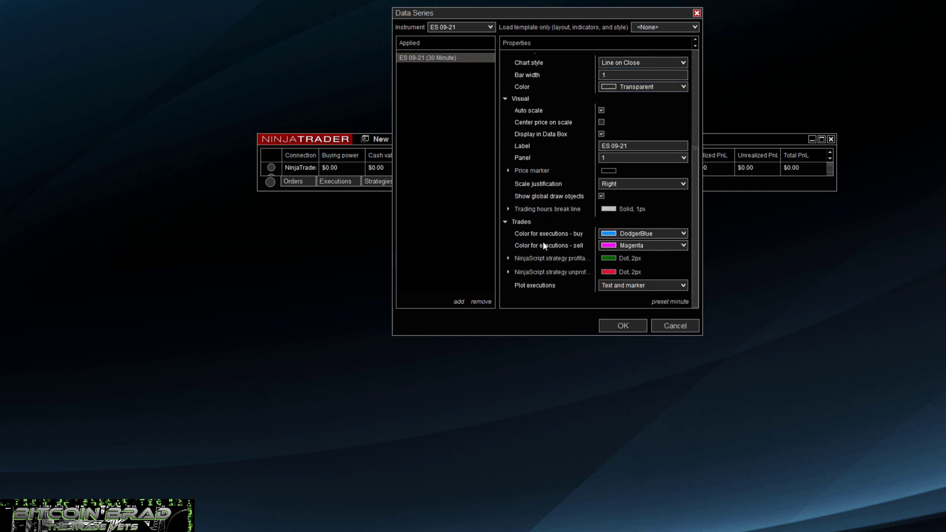
pyautogui.click(619, 285)
pyautogui.click(618, 294)
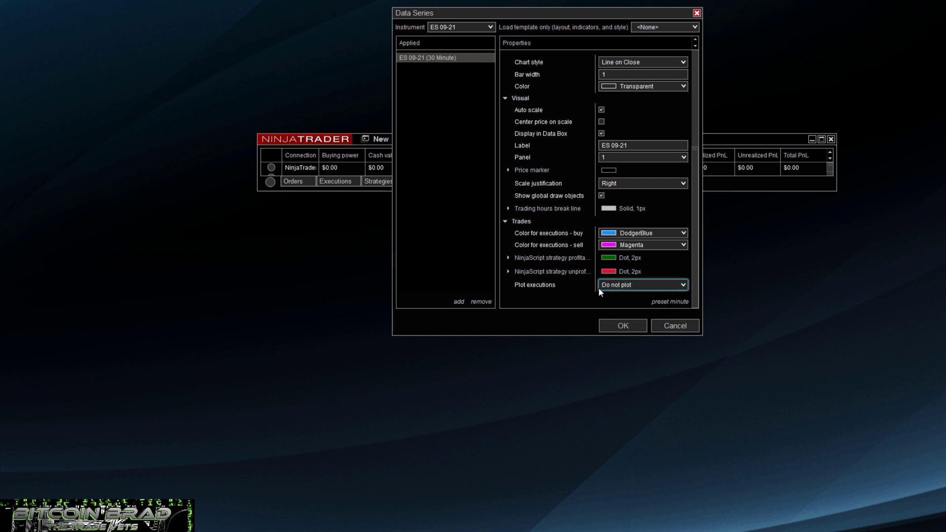
pyautogui.click(562, 258)
pyautogui.scroll(-1, 570, 277)
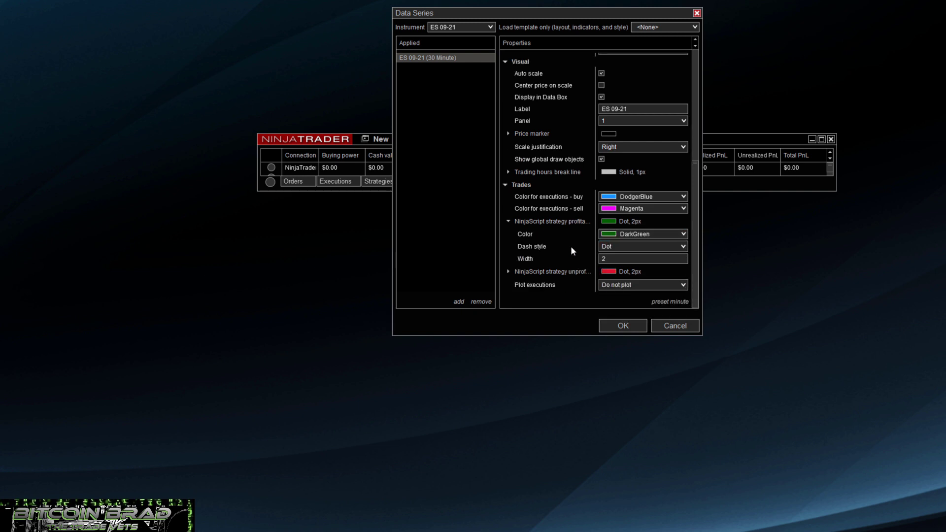
pyautogui.click(561, 222)
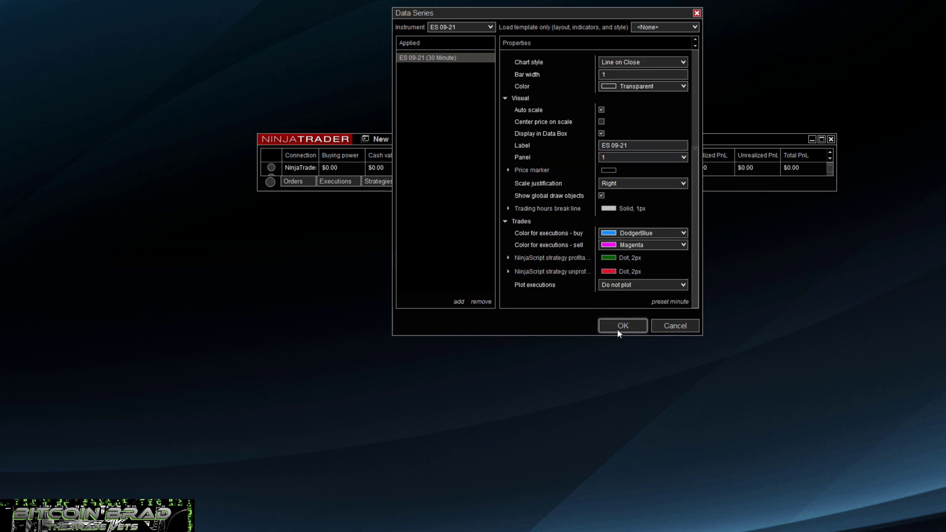
pyautogui.scroll(2, 568, 293)
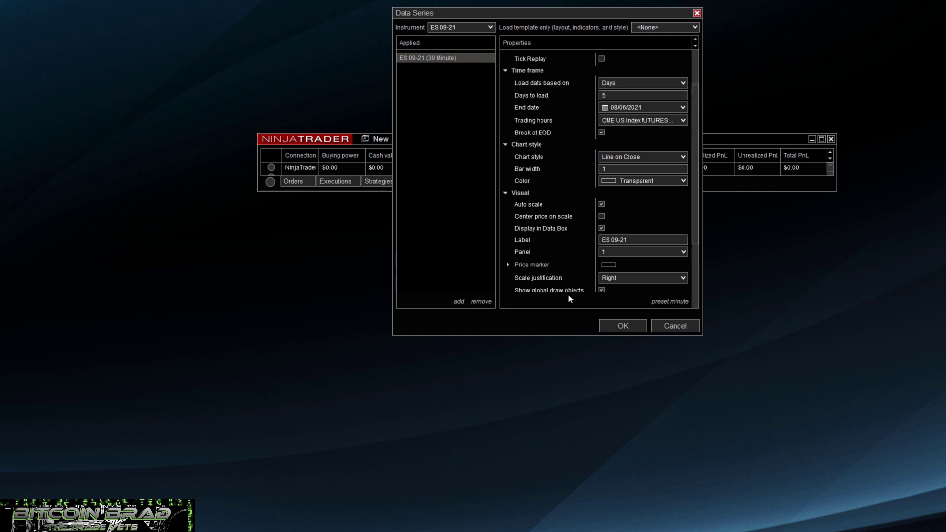
# Create the ES 09-21 30-minute chart and resize its window to fit the screen
pyautogui.click(614, 331)
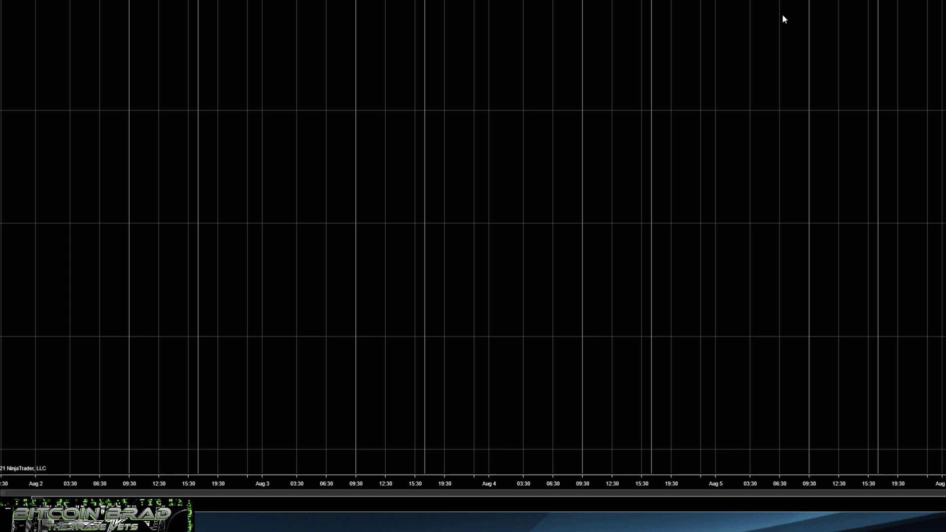
pyautogui.moveTo(943, 13); pyautogui.dragTo(913, 13)
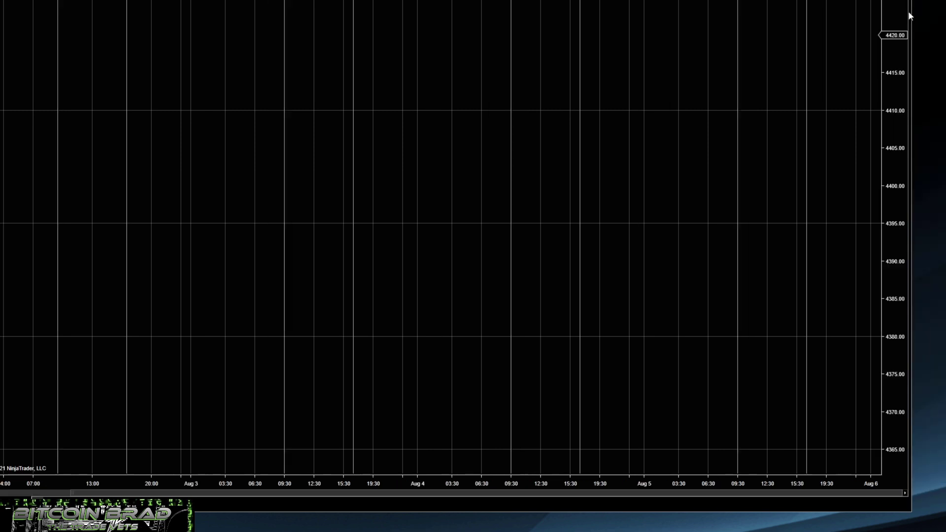
pyautogui.moveTo(832, 2); pyautogui.dragTo(832, 43)
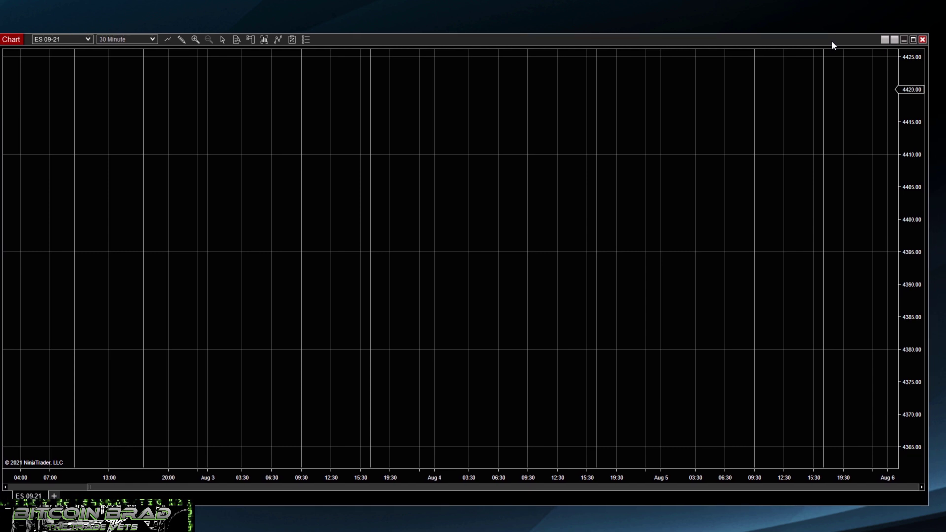
# Add an Order Flow Volume Profile with Price type in Letters mode and apply it
pyautogui.click(279, 41)
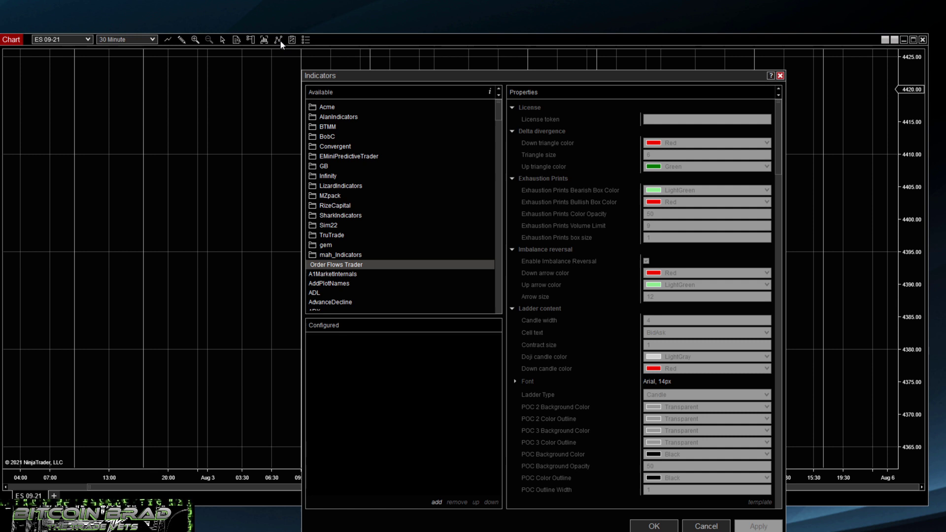
pyautogui.scroll(-4, 416, 222)
pyautogui.scroll(-15, 416, 226)
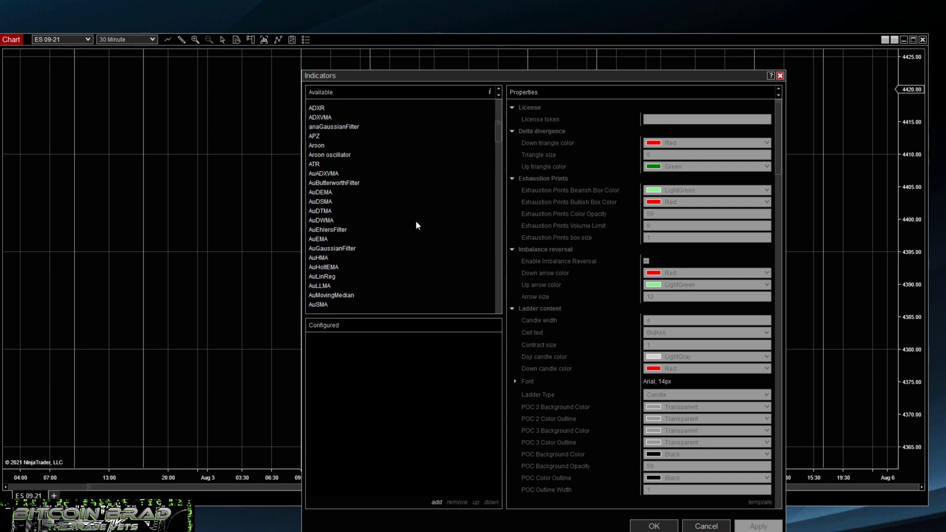
pyautogui.scroll(-15, 417, 225)
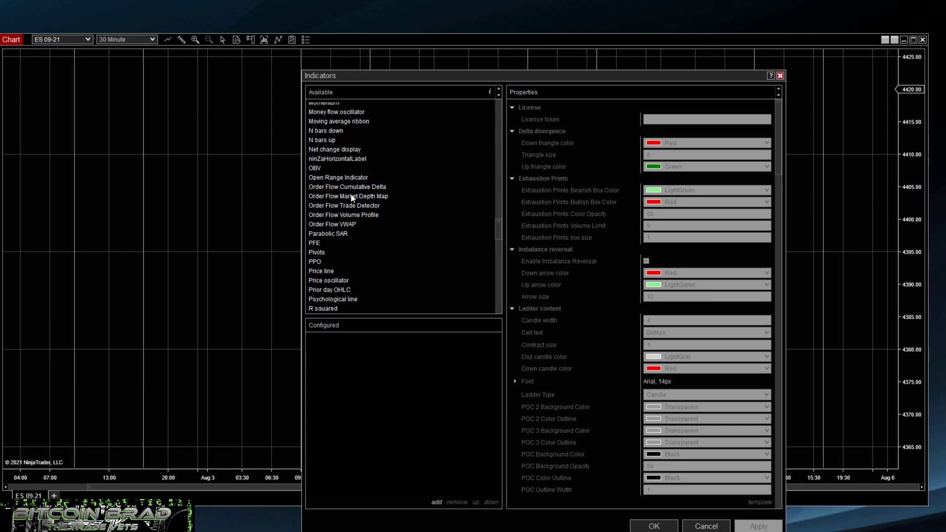
pyautogui.doubleClick(349, 216)
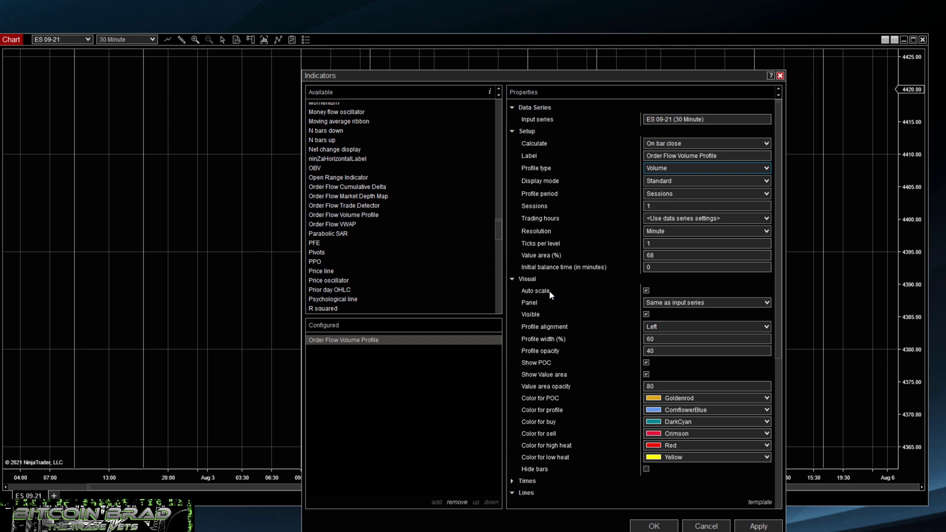
pyautogui.click(709, 170)
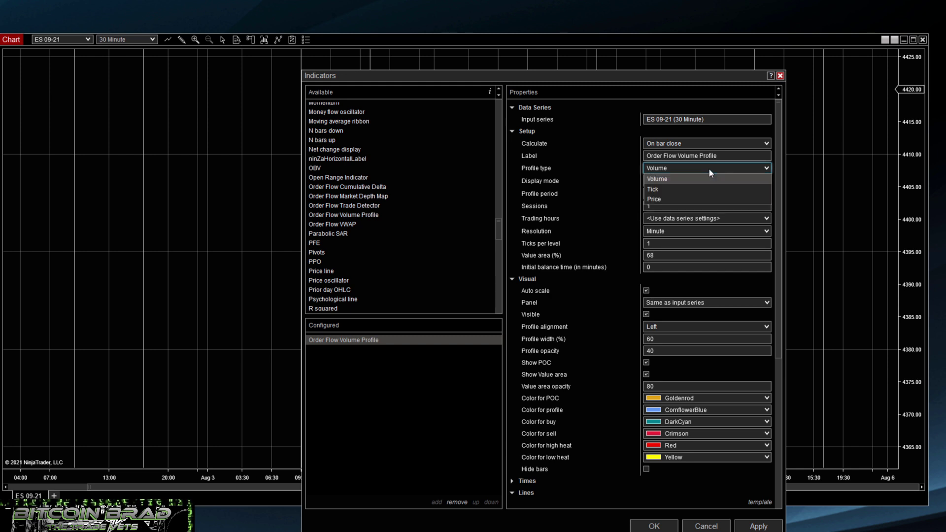
pyautogui.click(690, 199)
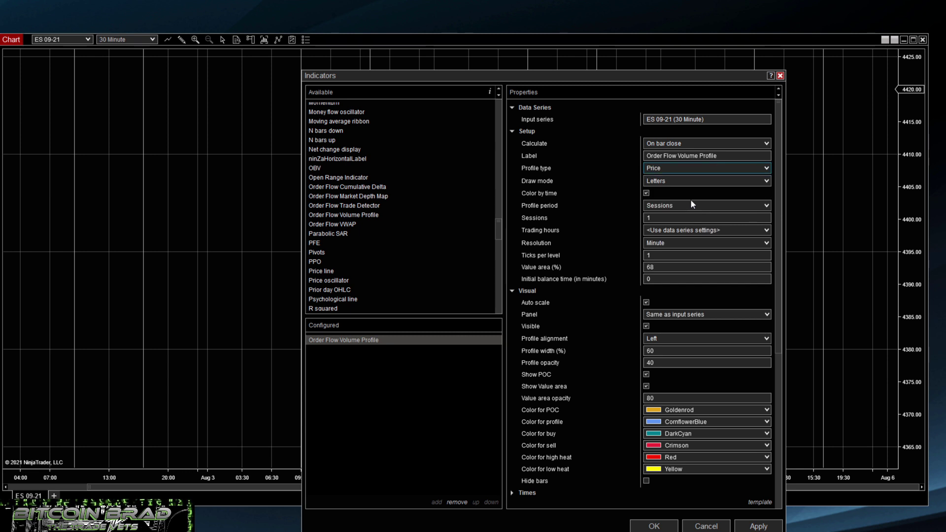
pyautogui.scroll(-1, 689, 204)
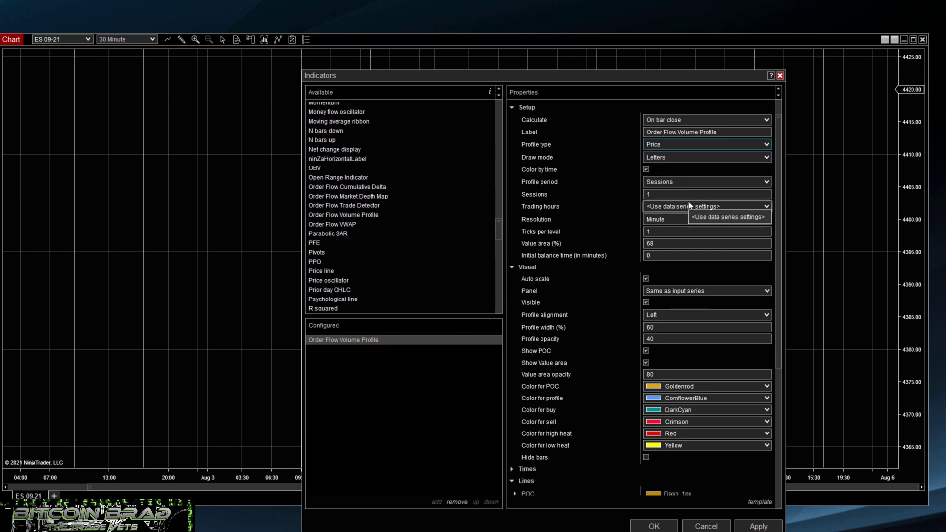
pyautogui.scroll(-1, 688, 205)
pyautogui.scroll(-3, 689, 205)
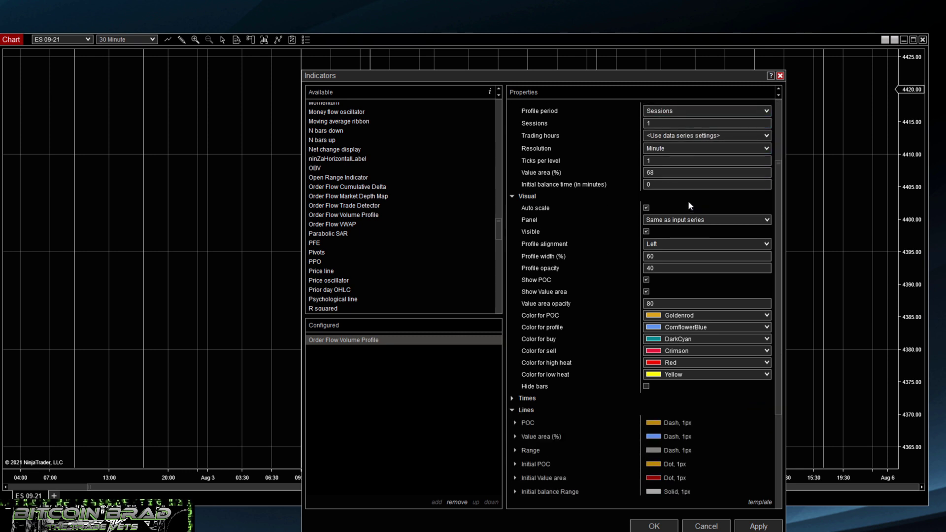
pyautogui.click(756, 526)
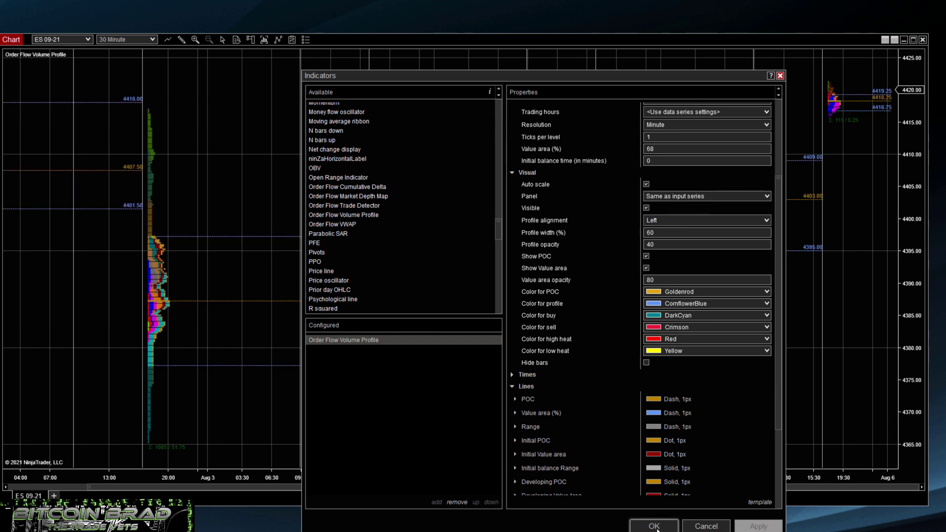
# Close the Indicators window, then stretch the price scale and pan to enlarge the session profiles
pyautogui.click(657, 527)
pyautogui.scroll(2, 483, 270)
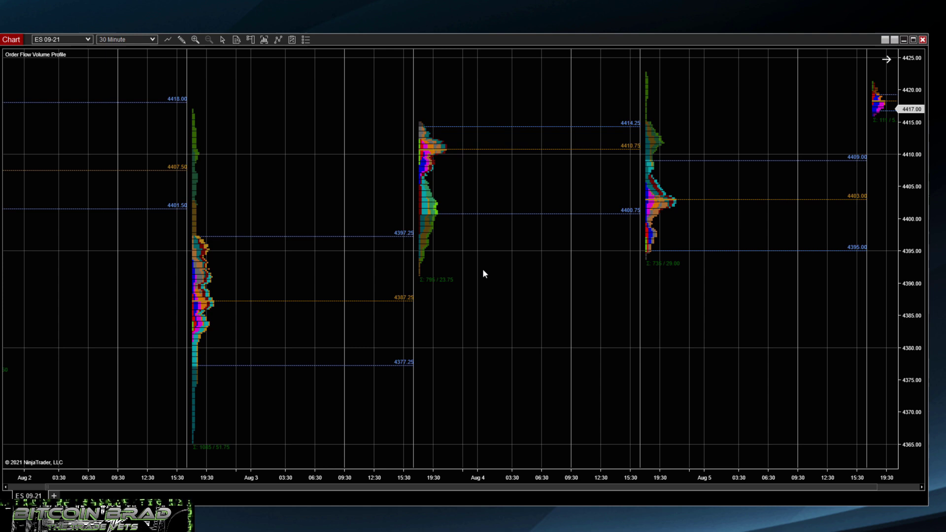
pyautogui.scroll(-1, 482, 270)
pyautogui.moveTo(896, 383); pyautogui.dragTo(705, 263)
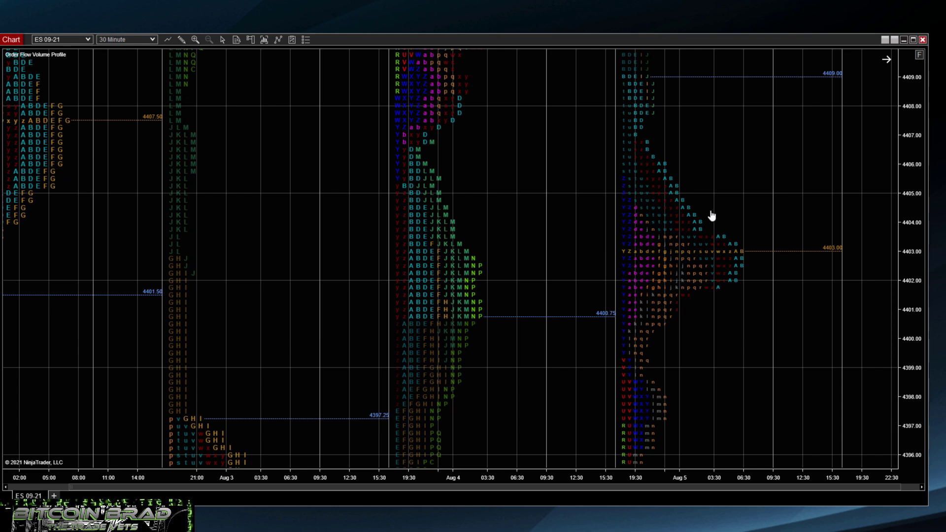
pyautogui.moveTo(709, 213); pyautogui.dragTo(682, 374)
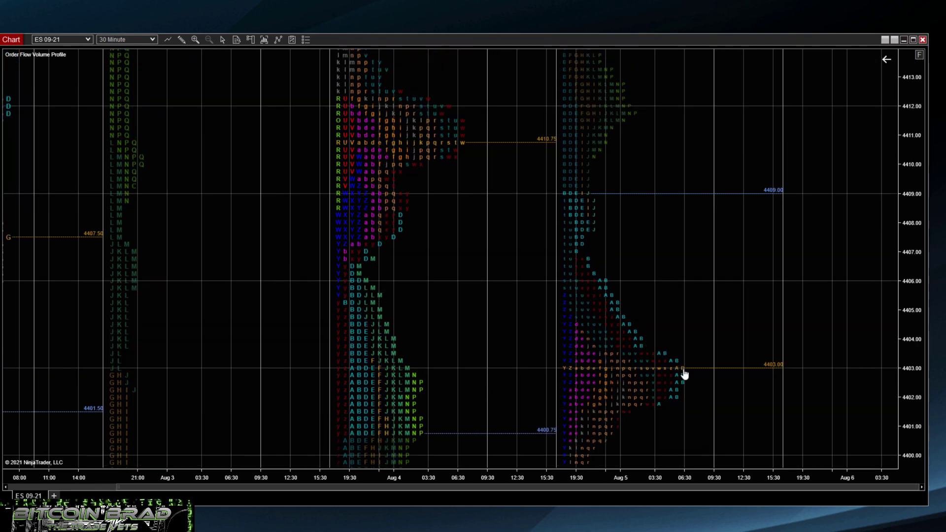
pyautogui.moveTo(906, 178)
pyautogui.mouseDown()
pyautogui.moveTo(912, 320)
pyautogui.moveTo(901, 340)
pyautogui.mouseUp()
pyautogui.moveTo(713, 326); pyautogui.dragTo(705, 273)
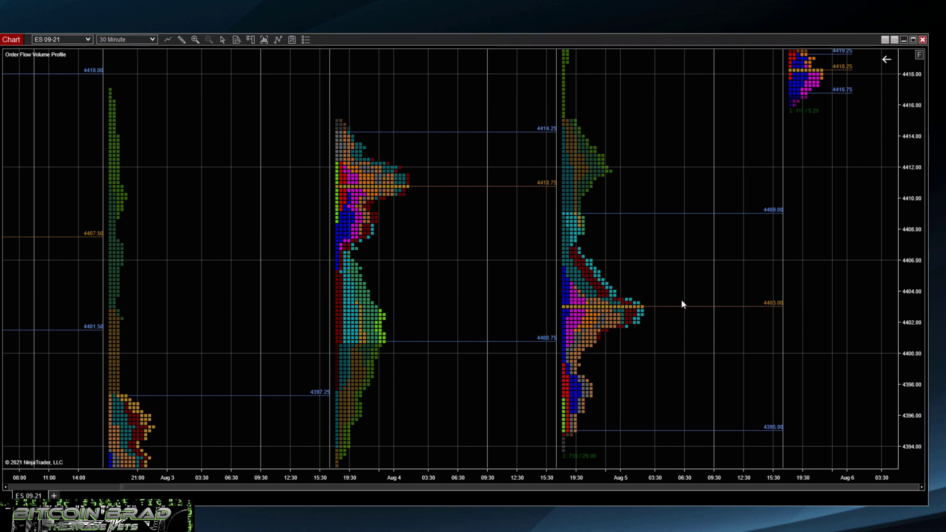
pyautogui.moveTo(683, 191); pyautogui.dragTo(650, 170)
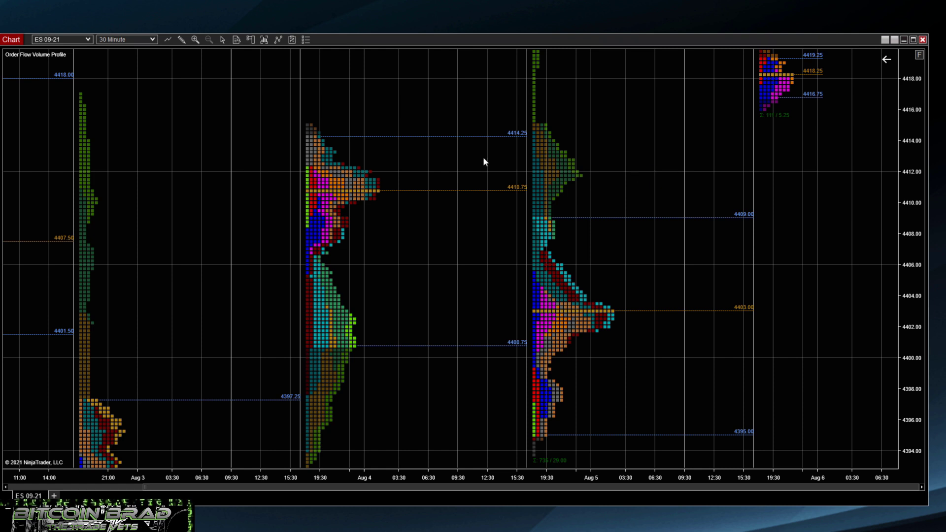
# Add a second Order Flow Volume Profile with Right profile alignment and apply it
pyautogui.click(278, 40)
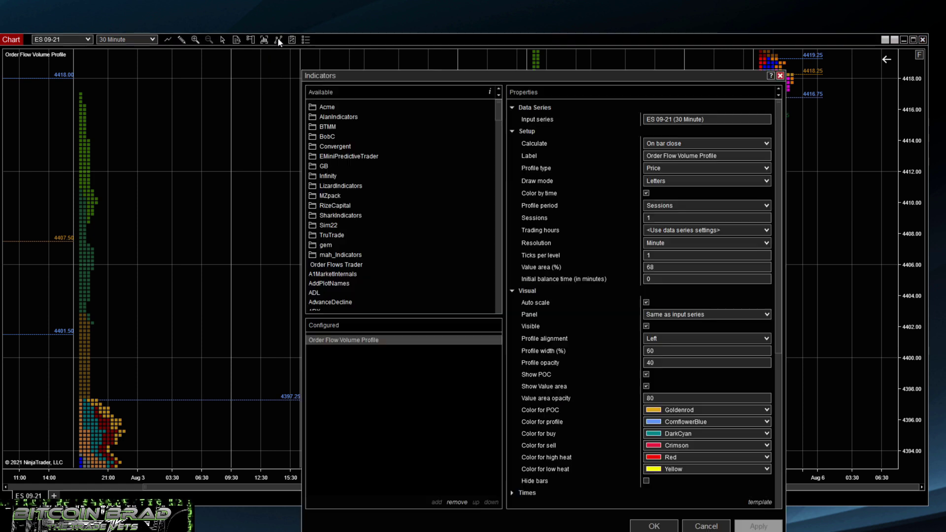
pyautogui.scroll(-20, 384, 256)
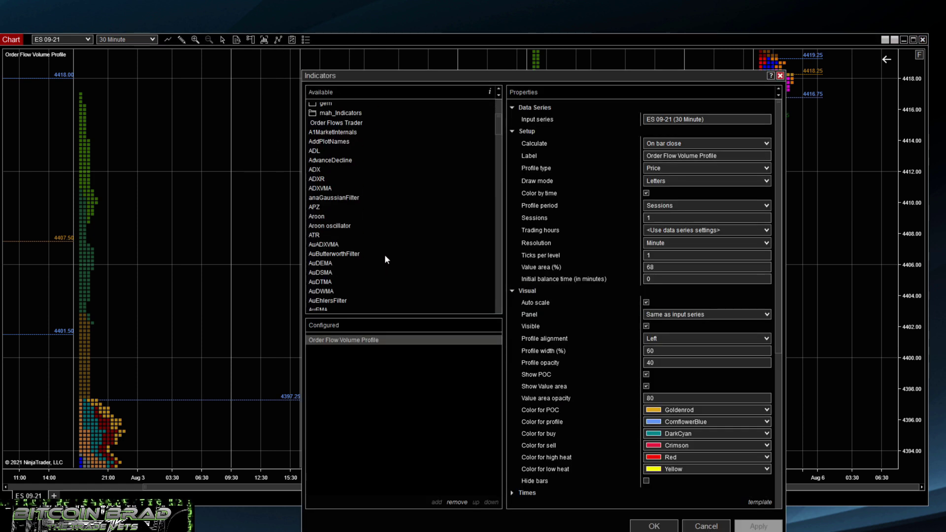
pyautogui.scroll(-20, 385, 255)
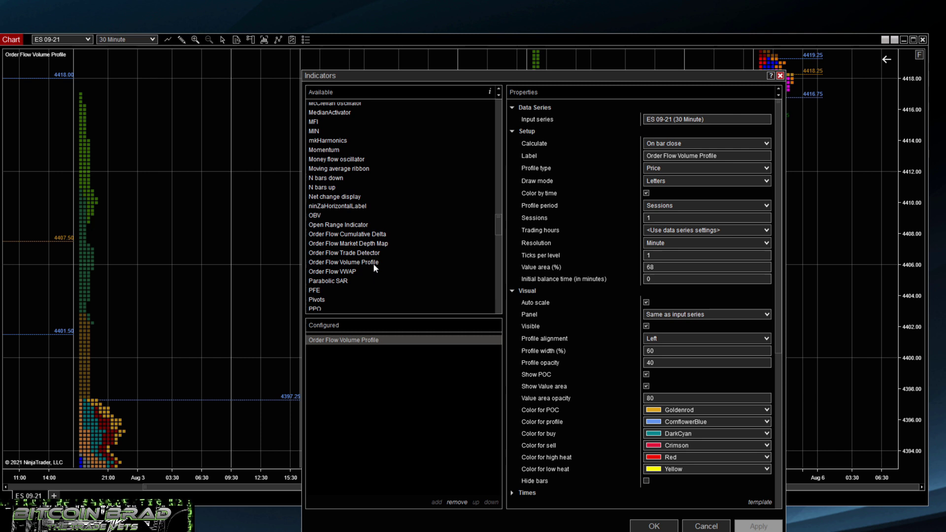
pyautogui.doubleClick(373, 263)
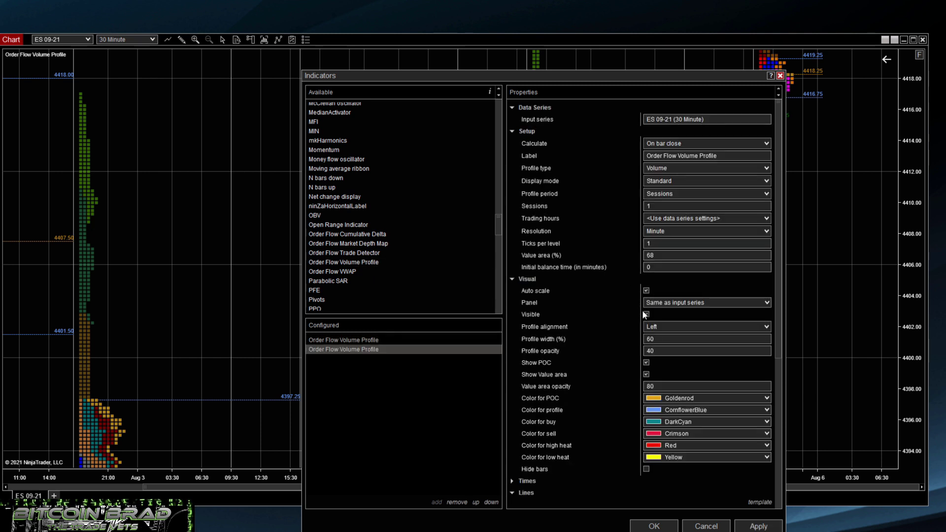
pyautogui.click(675, 326)
pyautogui.click(672, 348)
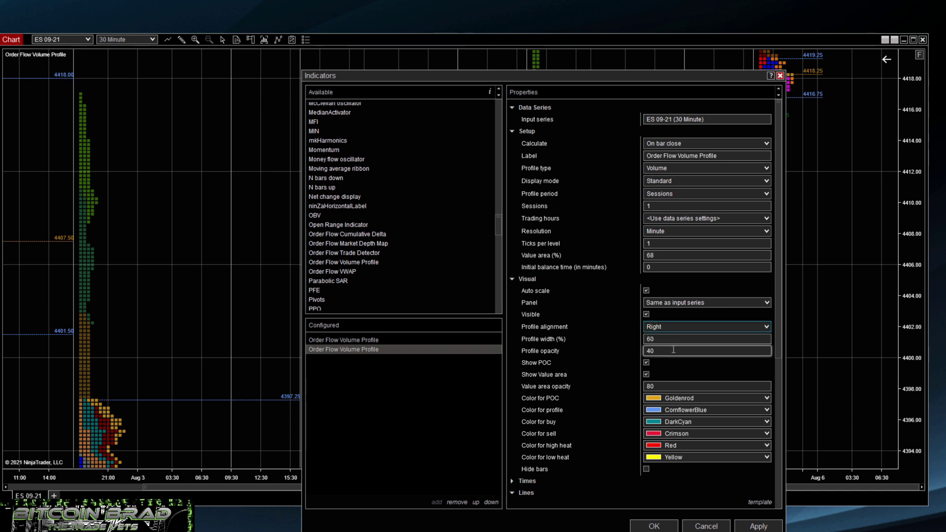
pyautogui.click(758, 526)
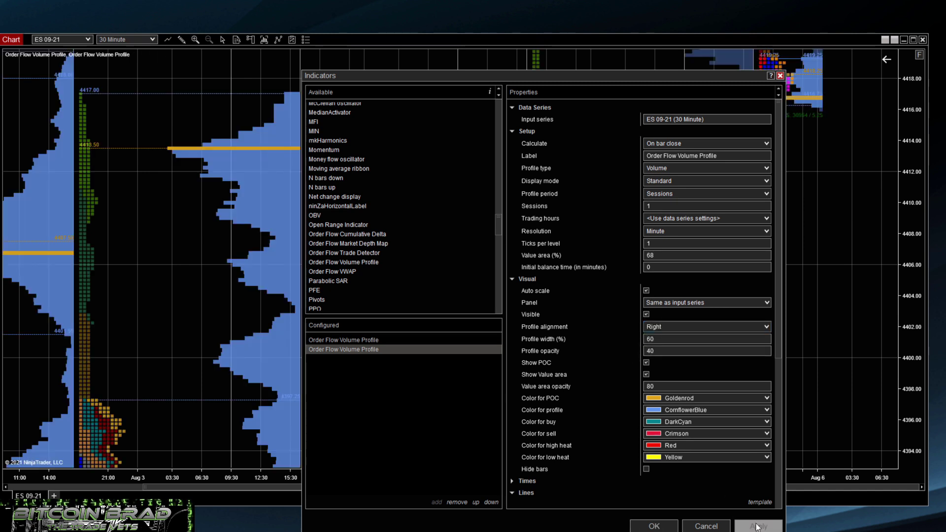
# Make the second profile White with a 30% profile width, applying each change
pyautogui.scroll(-2, 716, 396)
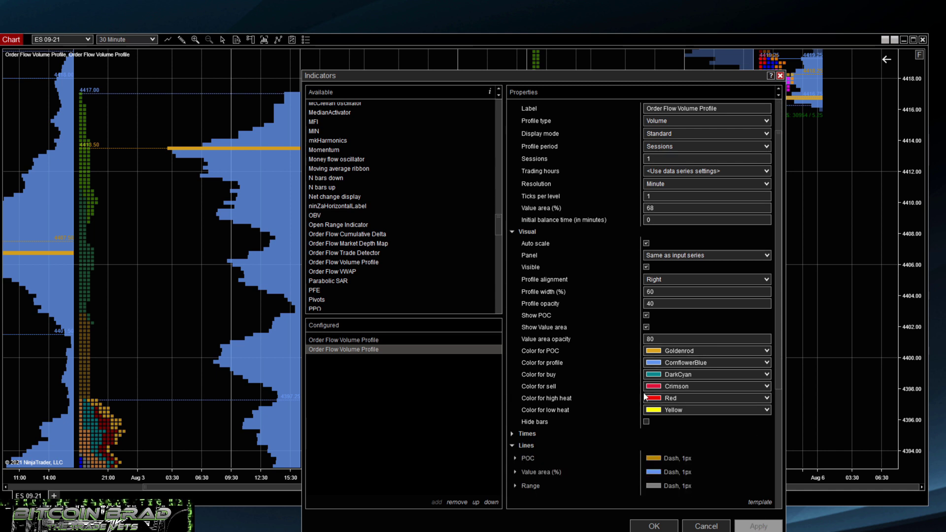
pyautogui.click(729, 363)
pyautogui.click(680, 7)
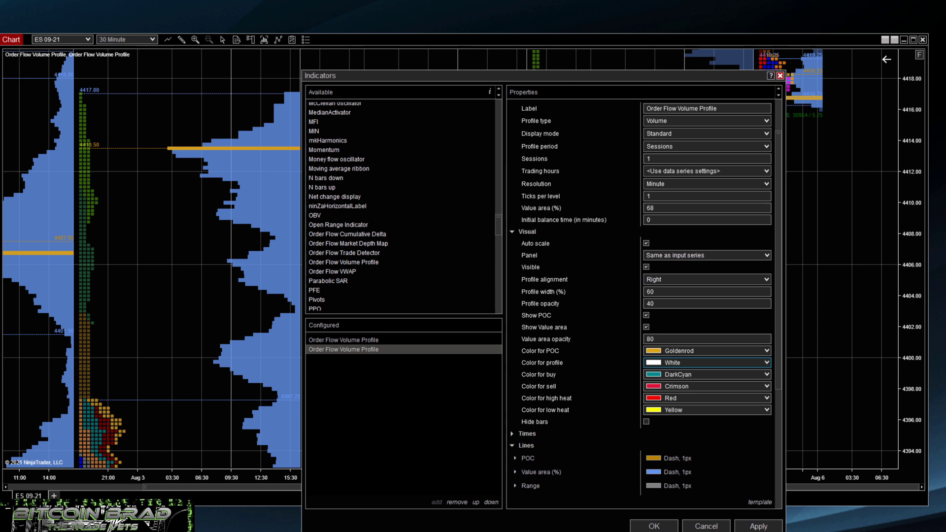
pyautogui.click(764, 527)
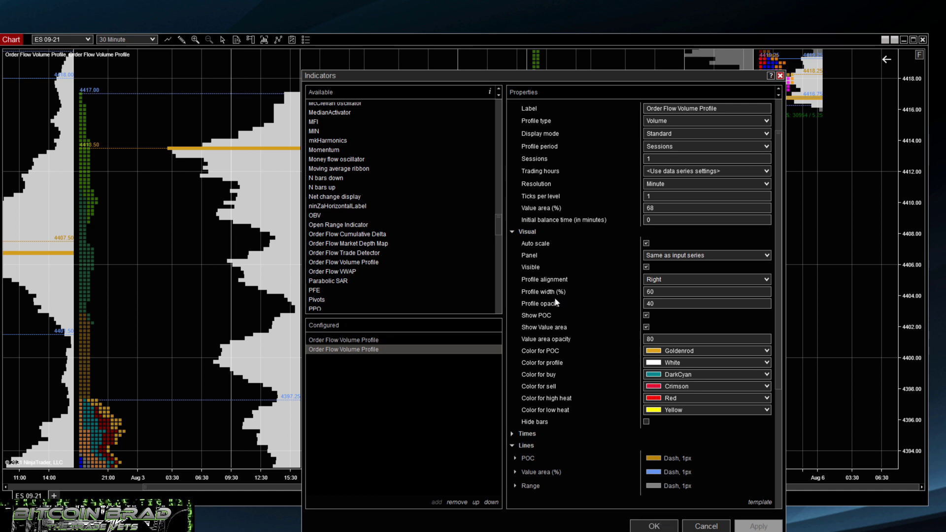
pyautogui.click(634, 292)
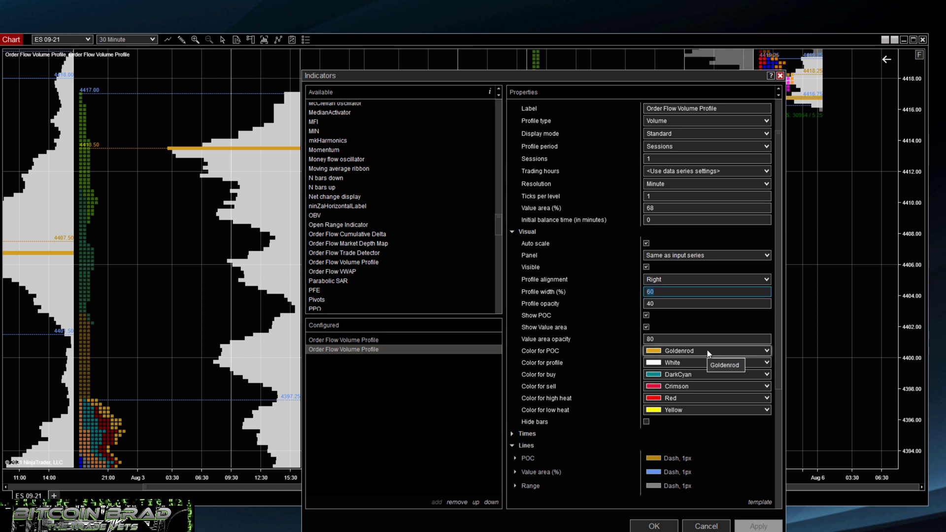
pyautogui.write('30')
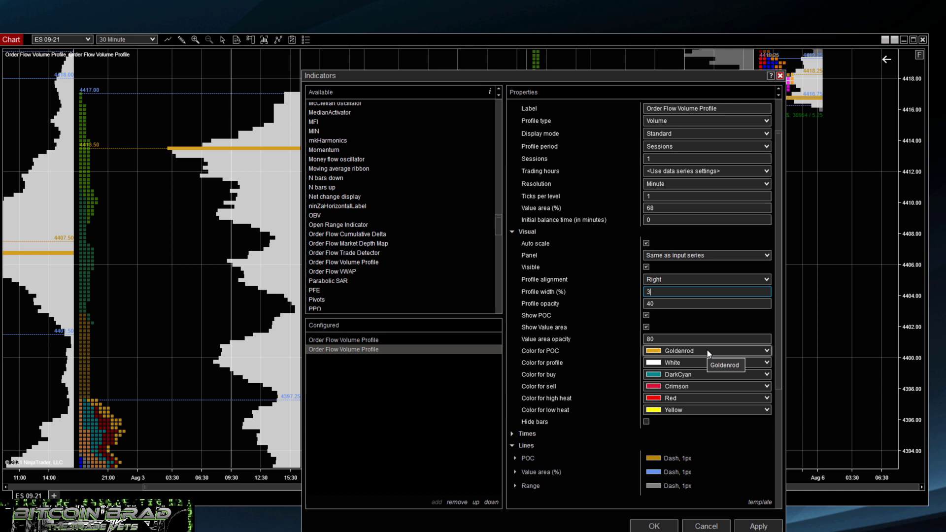
pyautogui.click(757, 527)
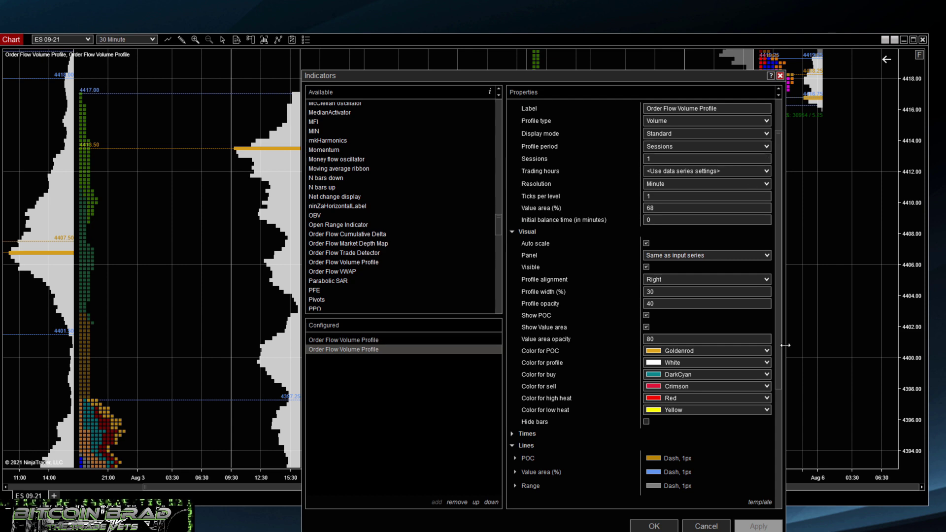
pyautogui.scroll(-5, 735, 377)
pyautogui.scroll(-3, 735, 383)
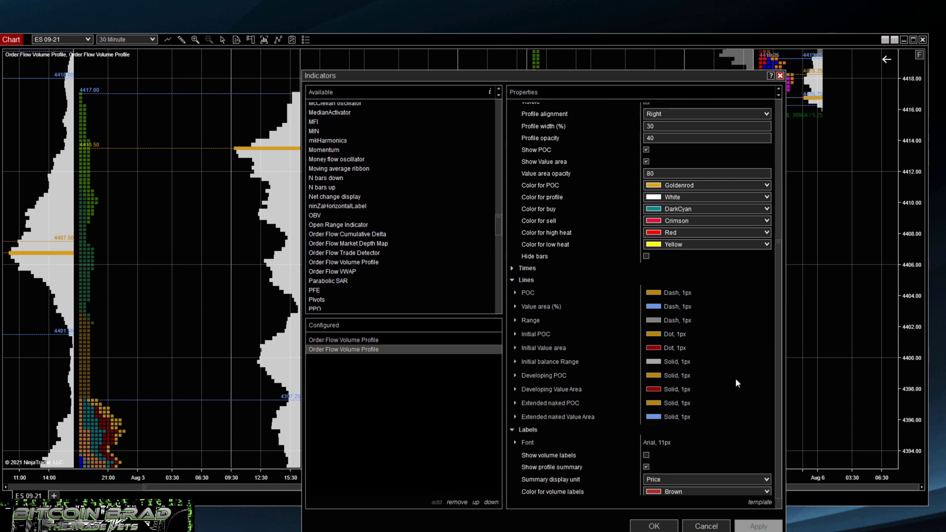
# Close the Indicators window and compress the price scale to reposition the profiles
pyautogui.click(662, 527)
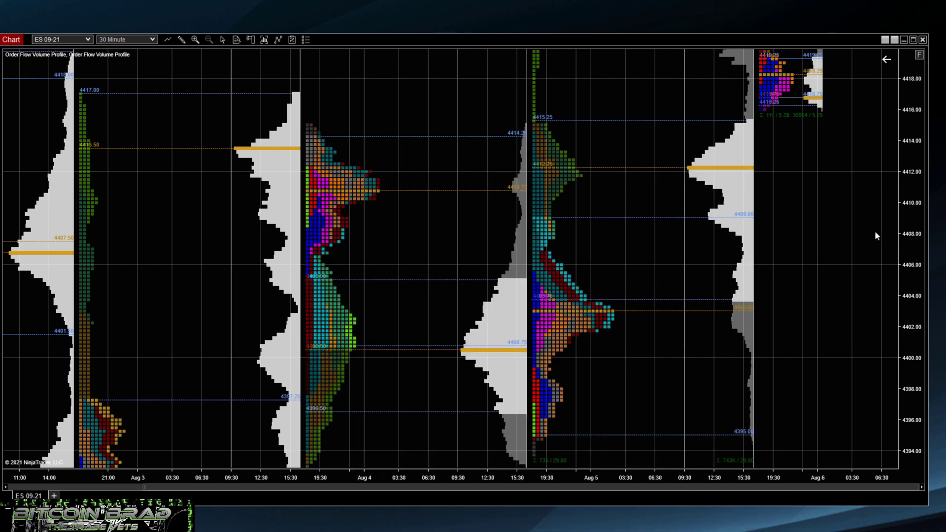
pyautogui.moveTo(908, 191); pyautogui.dragTo(907, 222)
pyautogui.moveTo(842, 217); pyautogui.dragTo(827, 234)
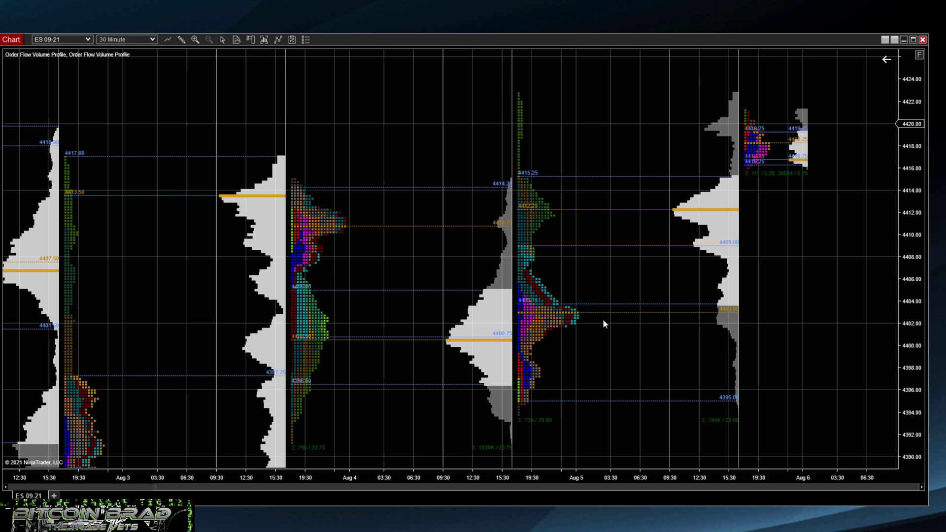
# In chart properties, set horizontal and vertical grid line colours to Transparent and apply
pyautogui.rightClick(661, 282)
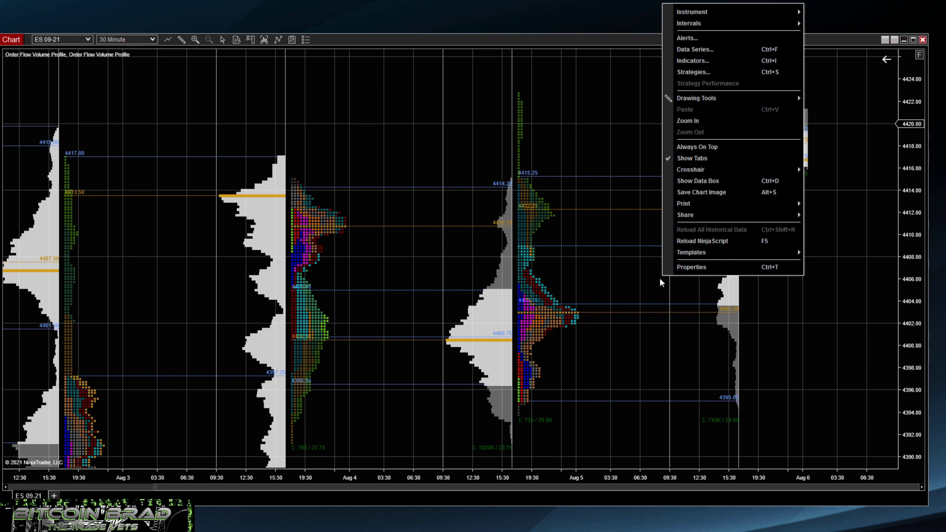
pyautogui.click(683, 267)
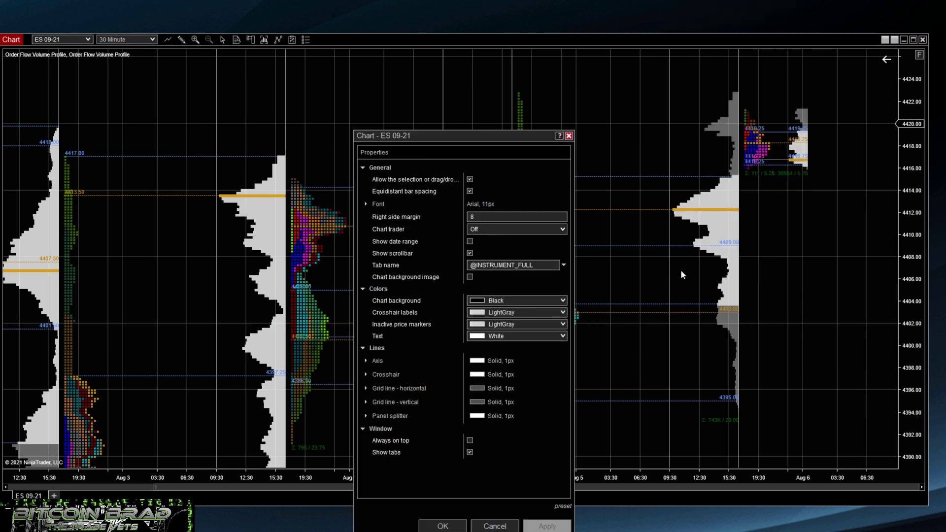
pyautogui.click(388, 390)
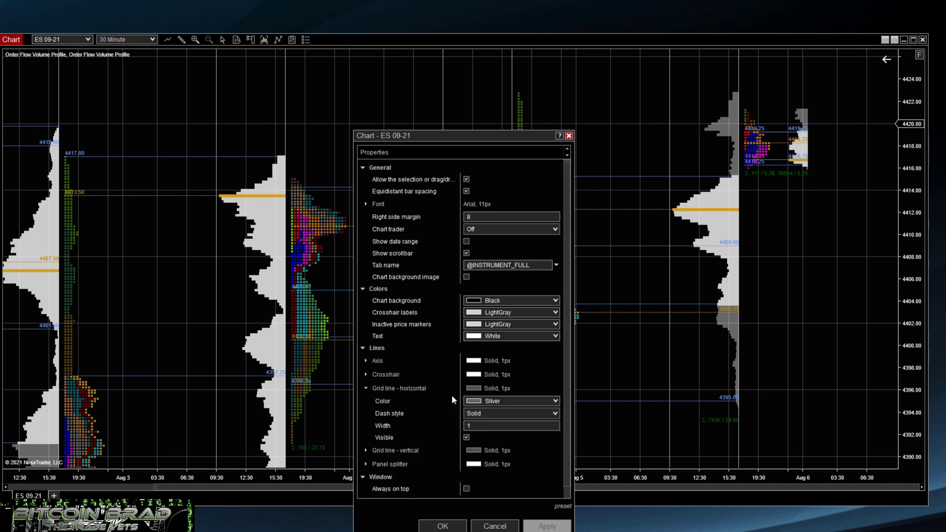
pyautogui.click(516, 401)
pyautogui.click(501, 51)
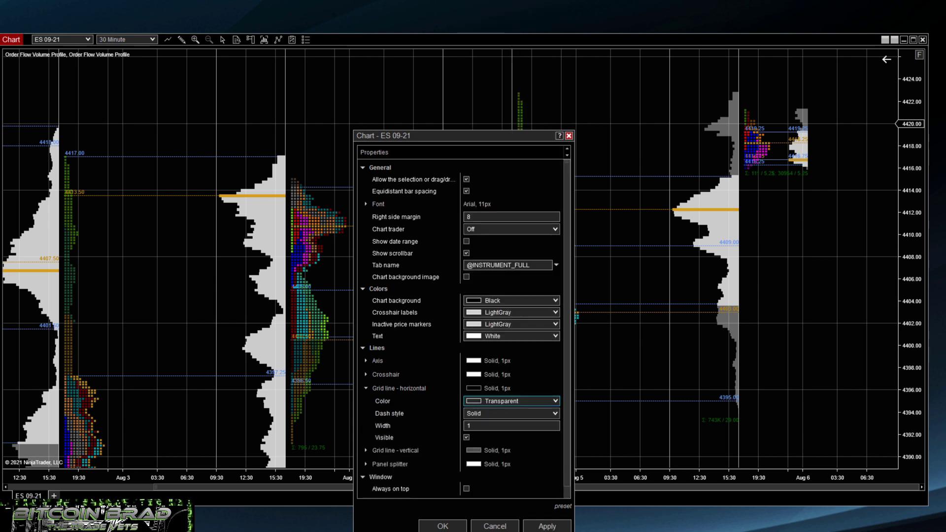
pyautogui.click(384, 388)
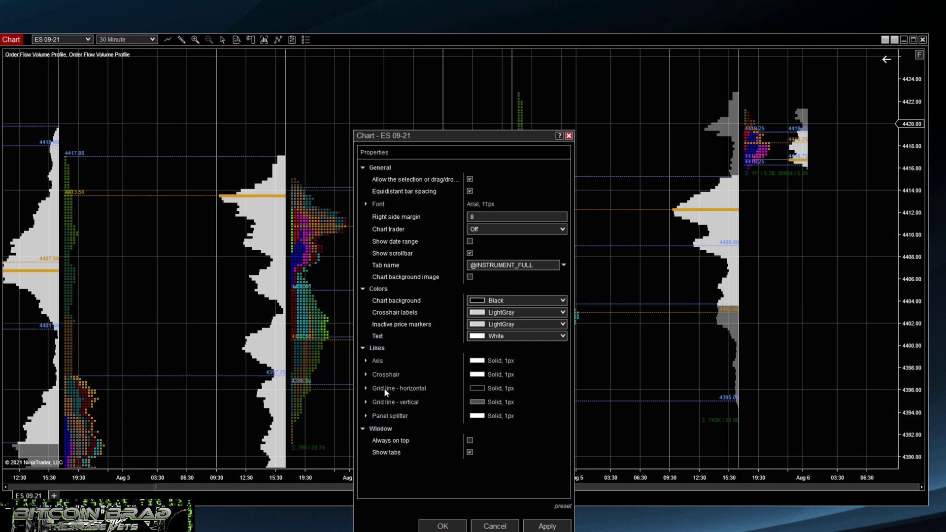
pyautogui.click(380, 402)
pyautogui.click(513, 414)
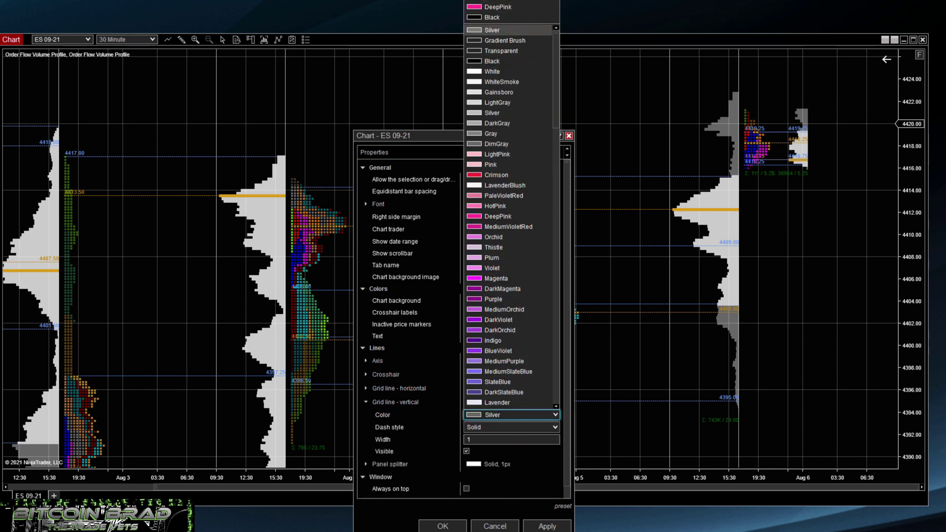
pyautogui.click(501, 51)
pyautogui.click(547, 527)
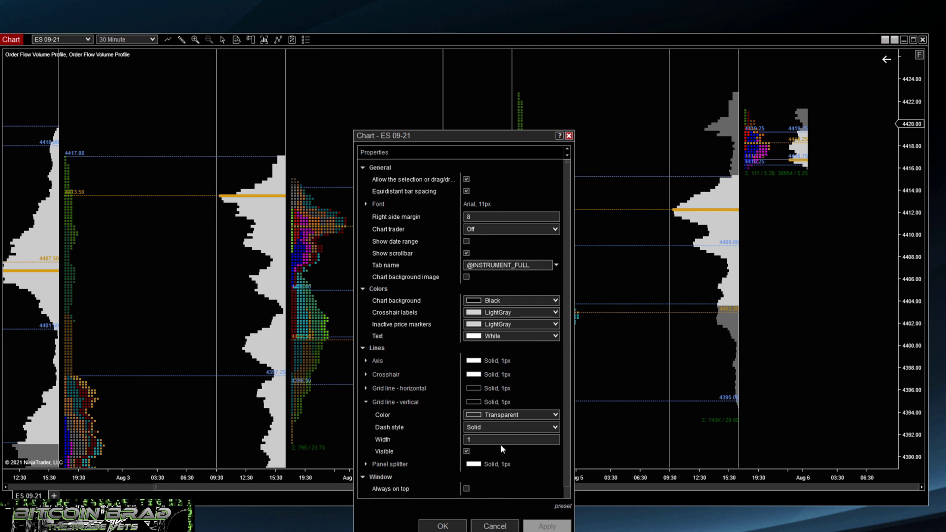
pyautogui.doubleClick(382, 403)
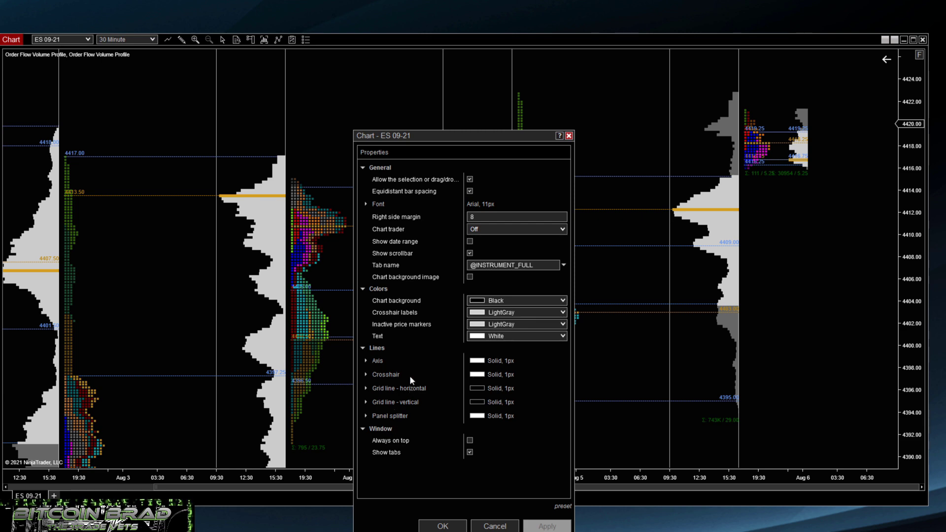
# Close chart properties and stretch the price scale so the profiles grow taller
pyautogui.click(442, 525)
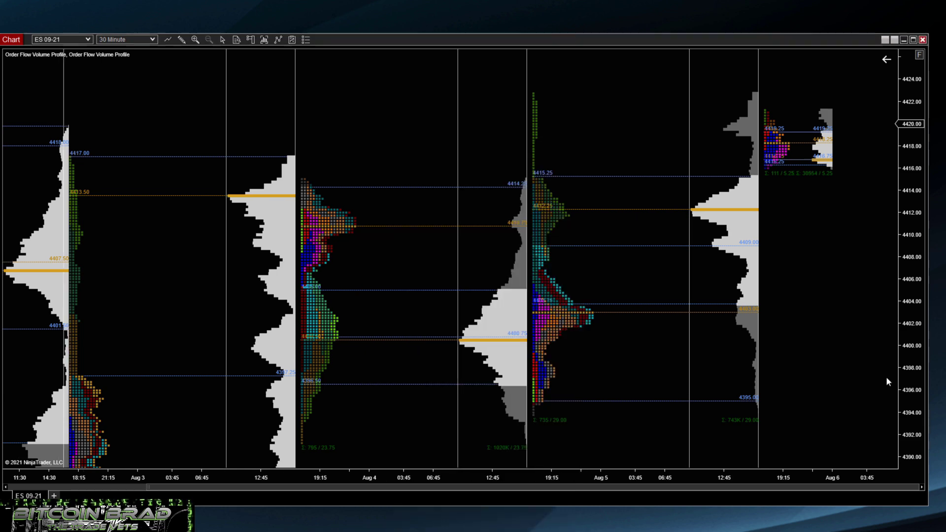
pyautogui.moveTo(918, 425); pyautogui.dragTo(913, 362)
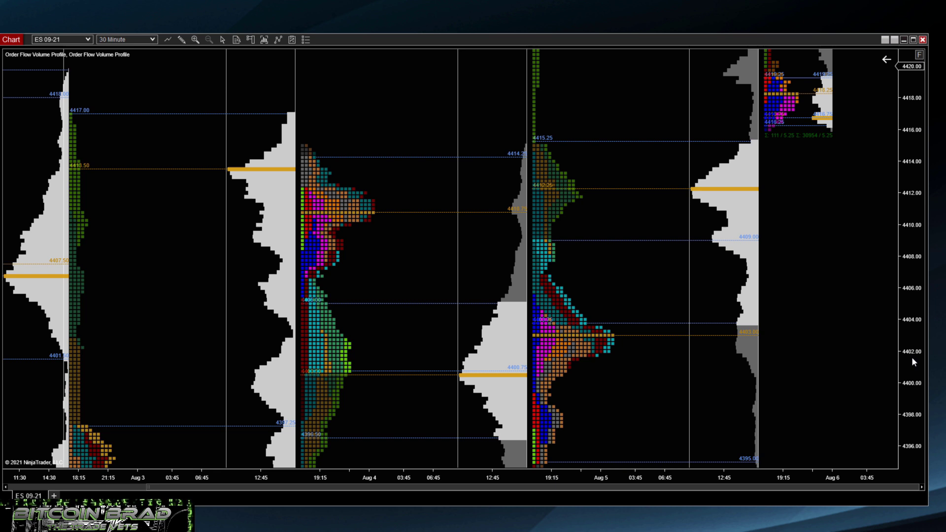
pyautogui.moveTo(805, 234); pyautogui.dragTo(775, 352)
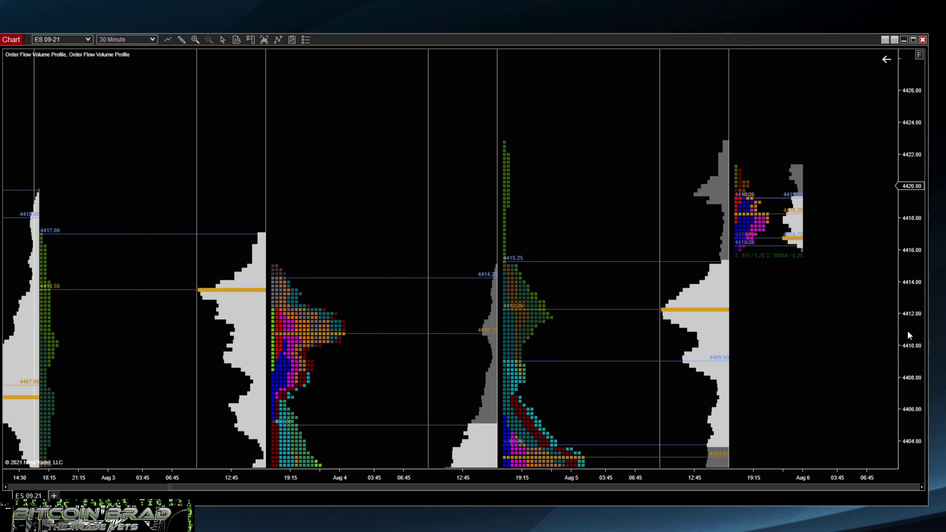
pyautogui.moveTo(908, 331); pyautogui.dragTo(908, 319)
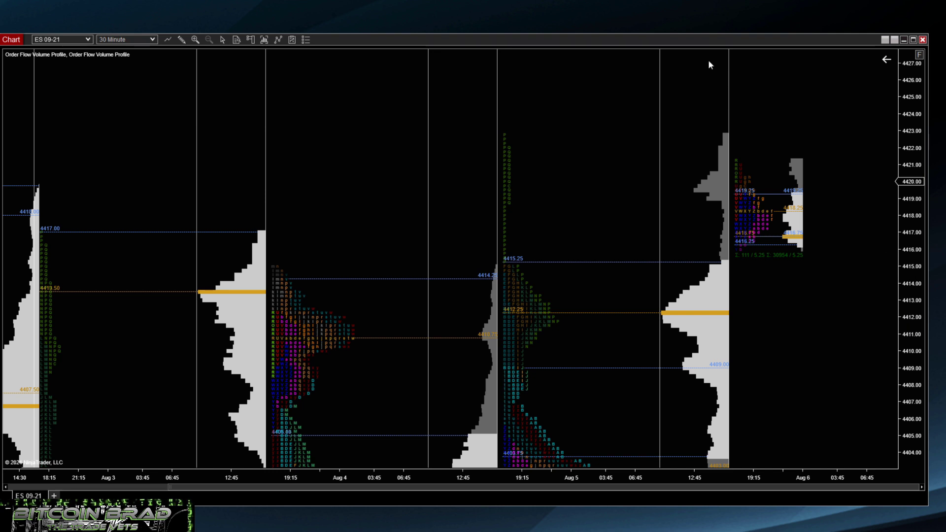
# Connect to the NinjaTrader Continuum (Live) data feed from the Control Center
pyautogui.moveTo(685, 40); pyautogui.dragTo(676, 189)
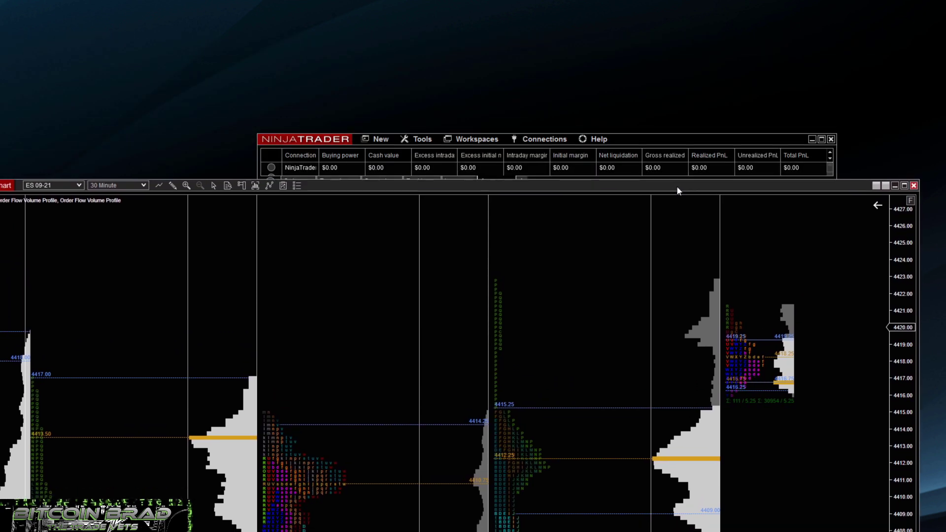
pyautogui.click(544, 140)
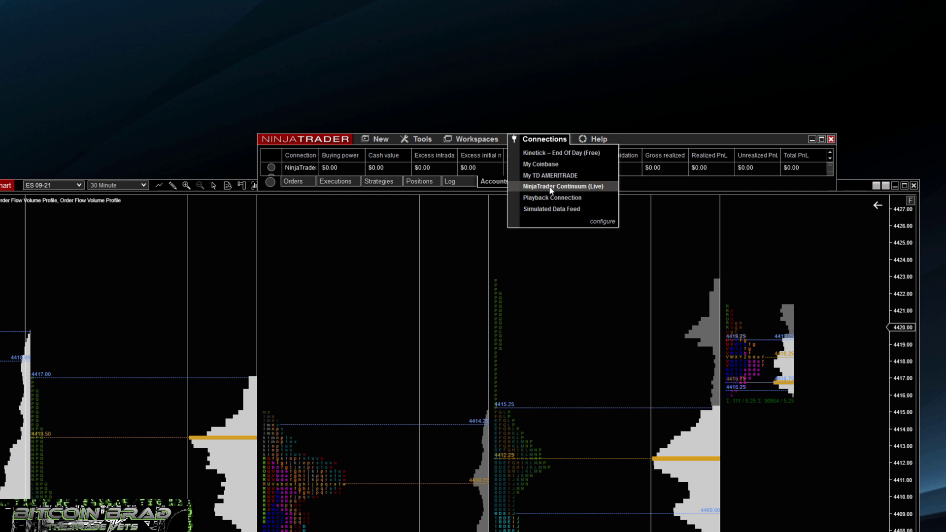
pyautogui.click(600, 193)
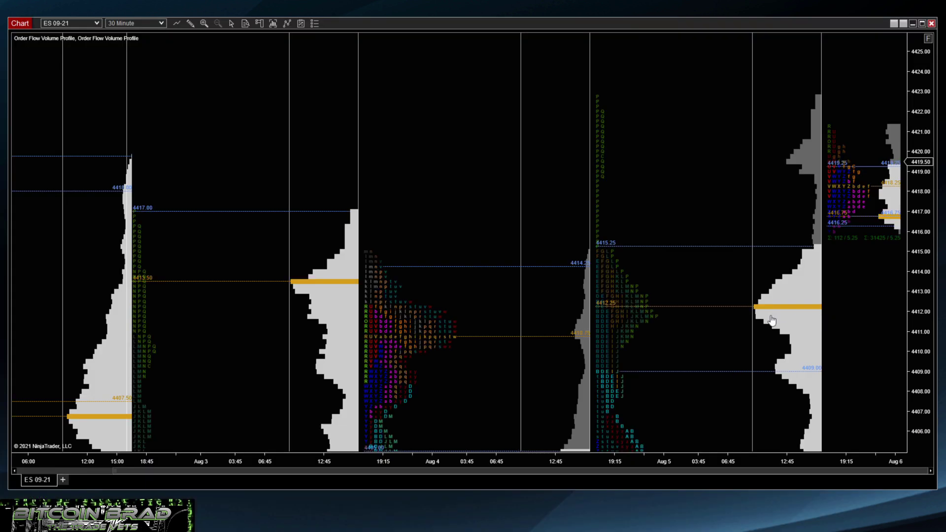
# Add the Order Flow Market Depth Map indicator with 25 market depth levels
pyautogui.scroll(-3, 772, 321)
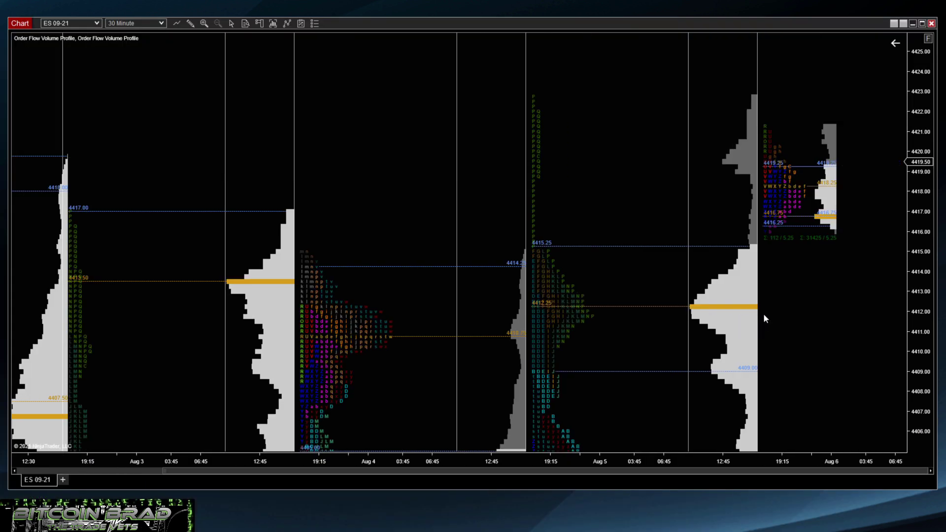
pyautogui.click(285, 26)
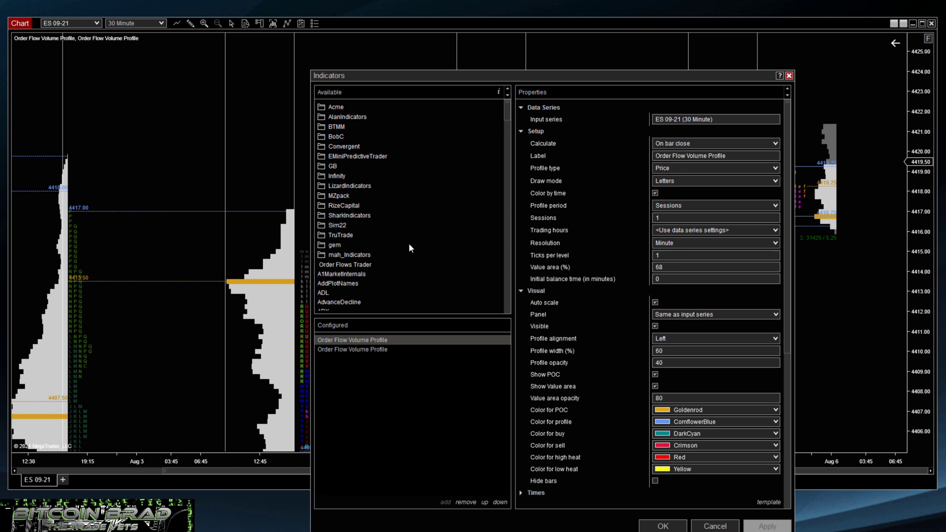
pyautogui.scroll(-15, 409, 243)
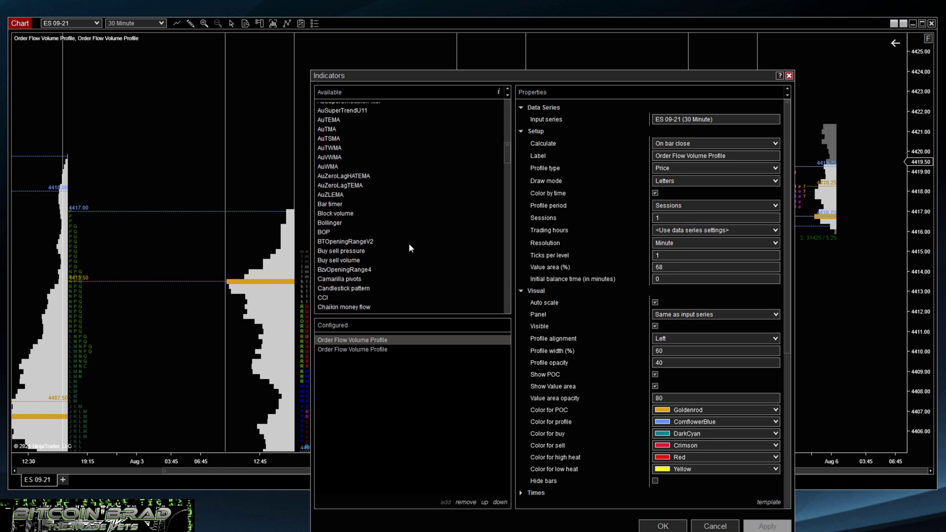
pyautogui.scroll(-20, 409, 243)
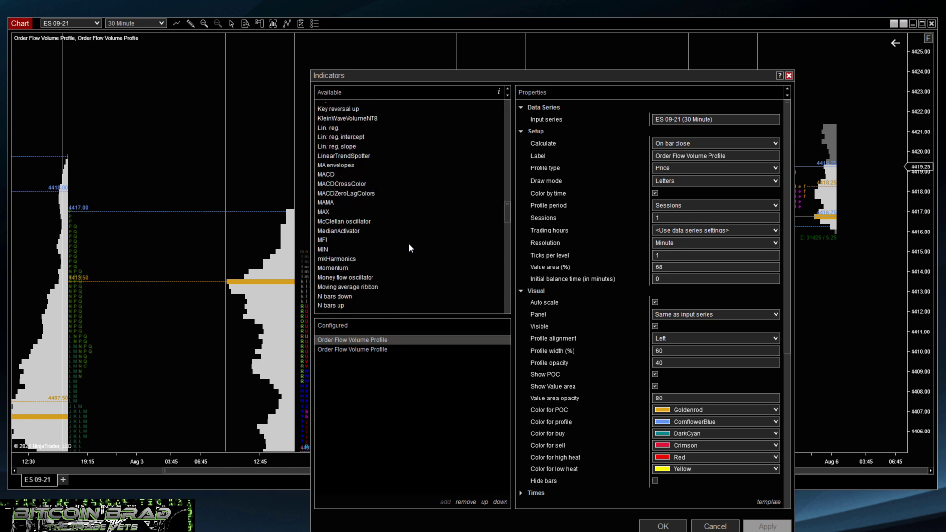
pyautogui.scroll(-5, 409, 244)
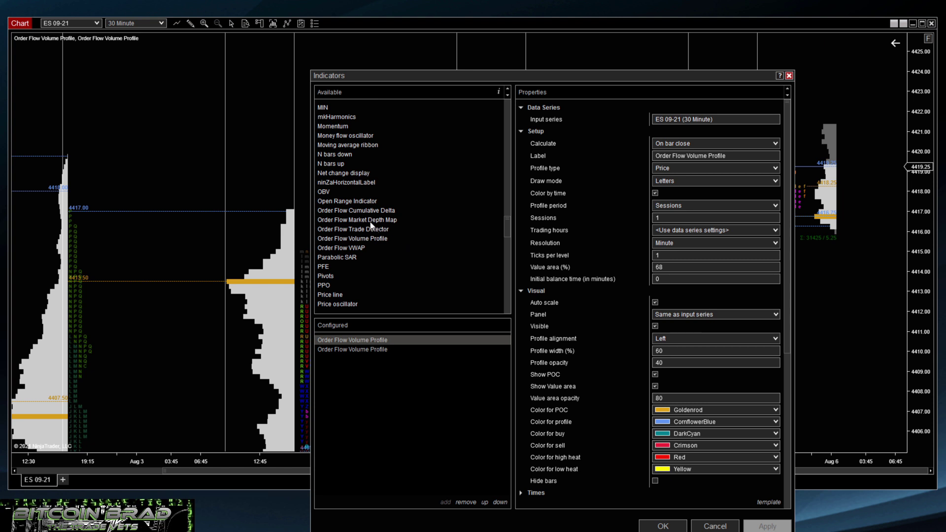
pyautogui.doubleClick(371, 222)
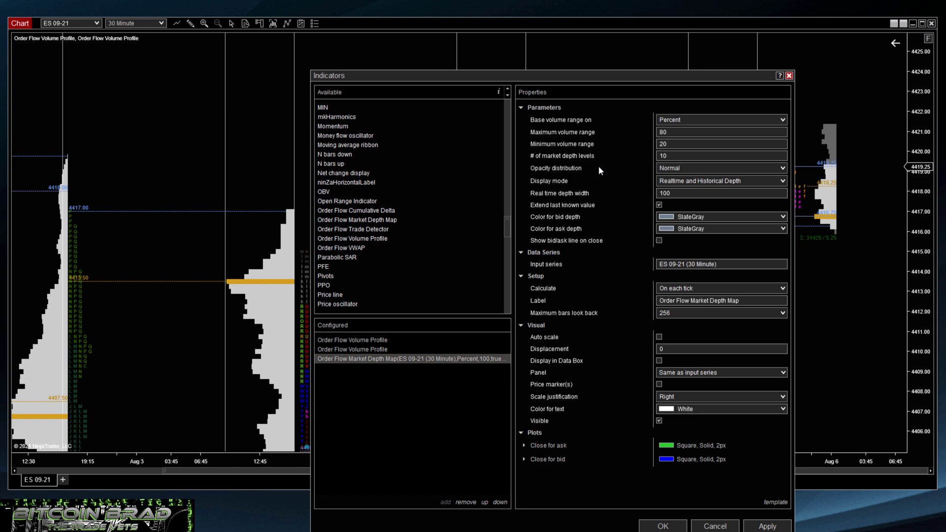
pyautogui.doubleClick(676, 156)
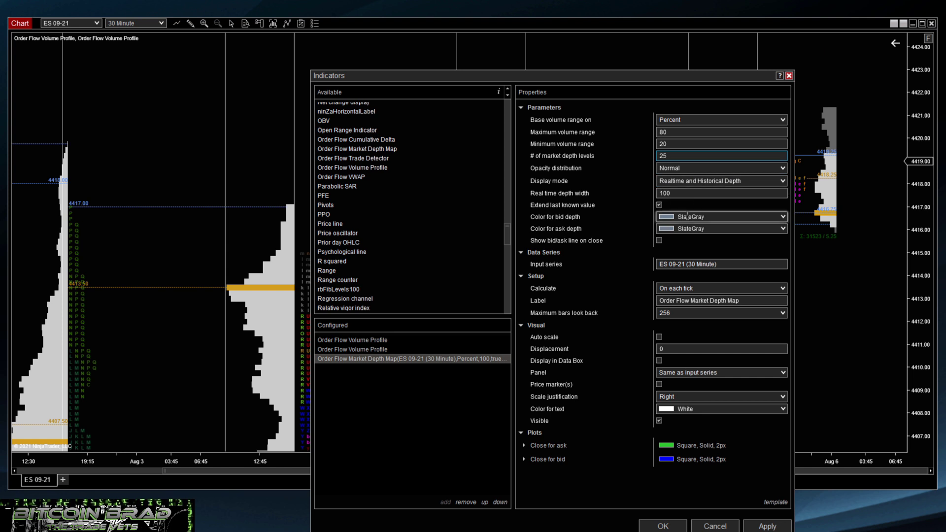
# Colour the bid depth Blue and the ask depth Red
pyautogui.click(739, 216)
pyautogui.click(729, 233)
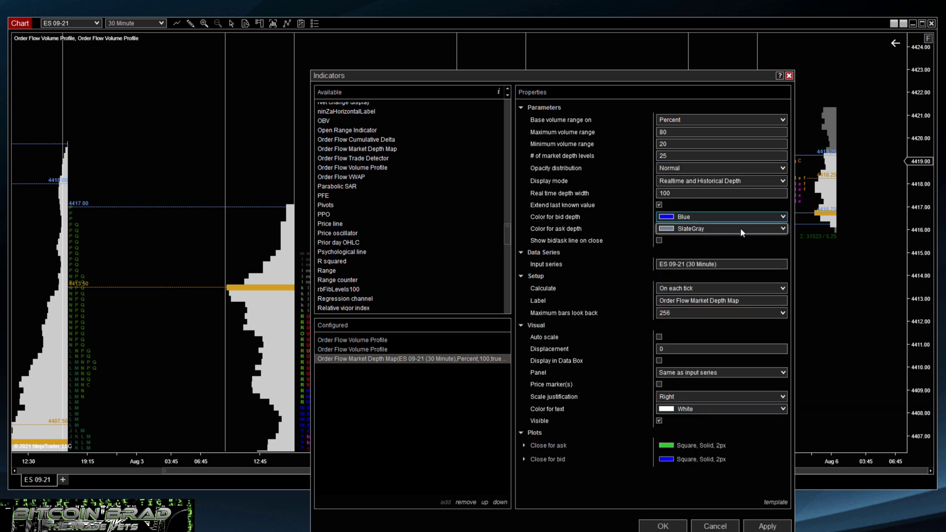
pyautogui.click(740, 228)
pyautogui.click(720, 247)
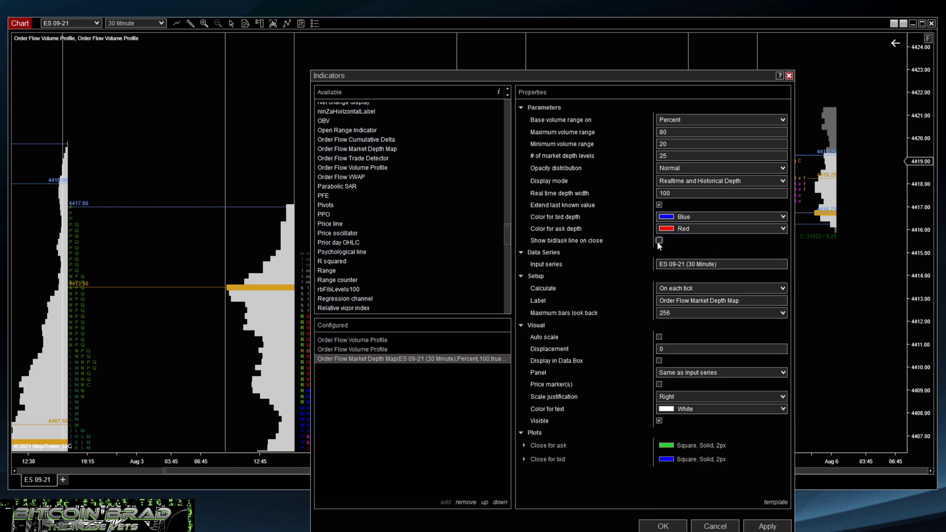
# Set the ask close plot to Red and bid close plot to Lime, then apply and close
pyautogui.click(537, 447)
pyautogui.click(743, 459)
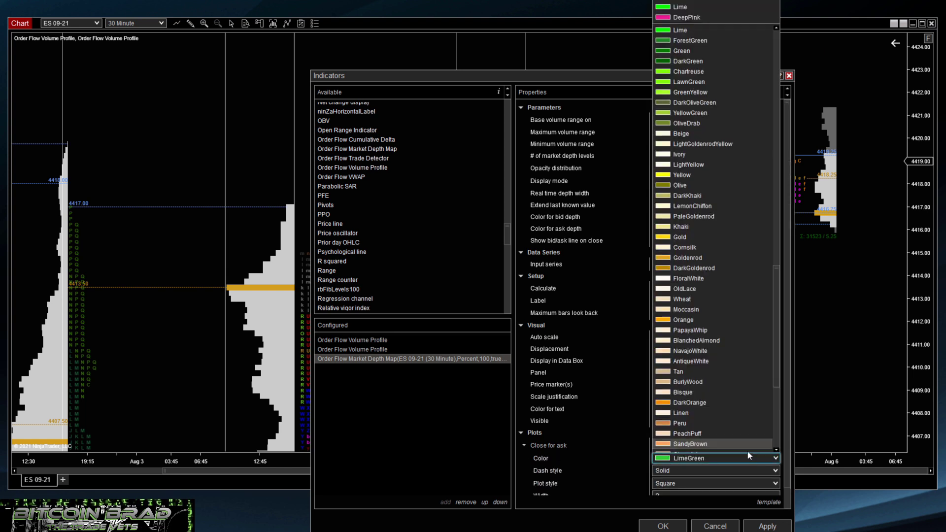
pyautogui.click(744, 2)
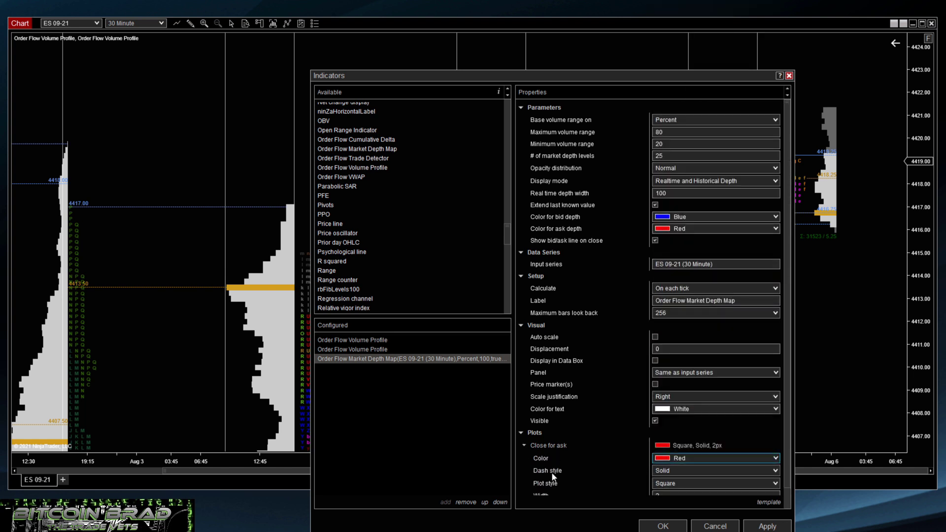
pyautogui.click(547, 446)
pyautogui.click(547, 460)
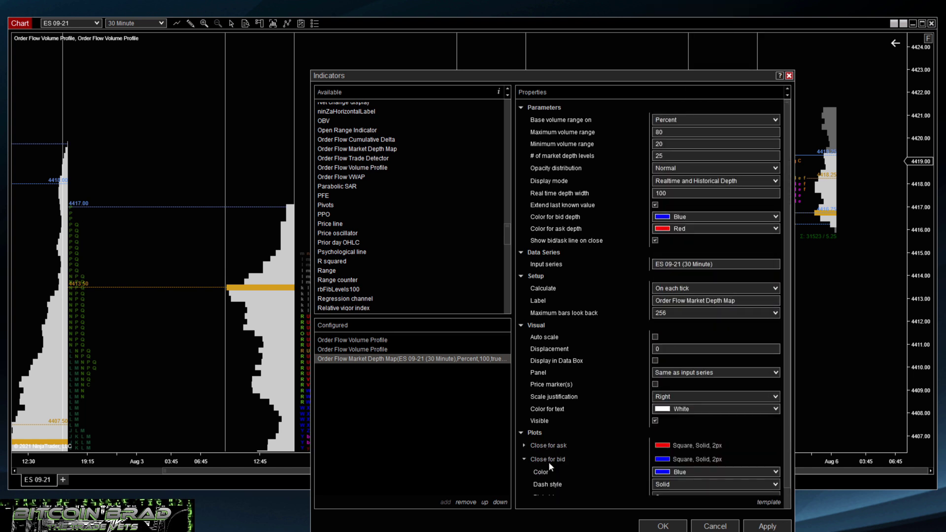
pyautogui.click(714, 474)
pyautogui.click(714, 6)
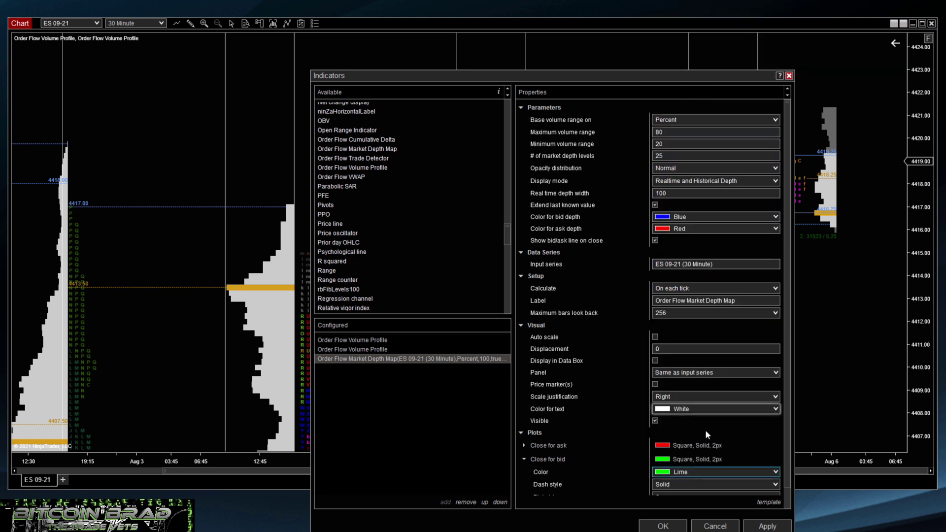
pyautogui.click(778, 527)
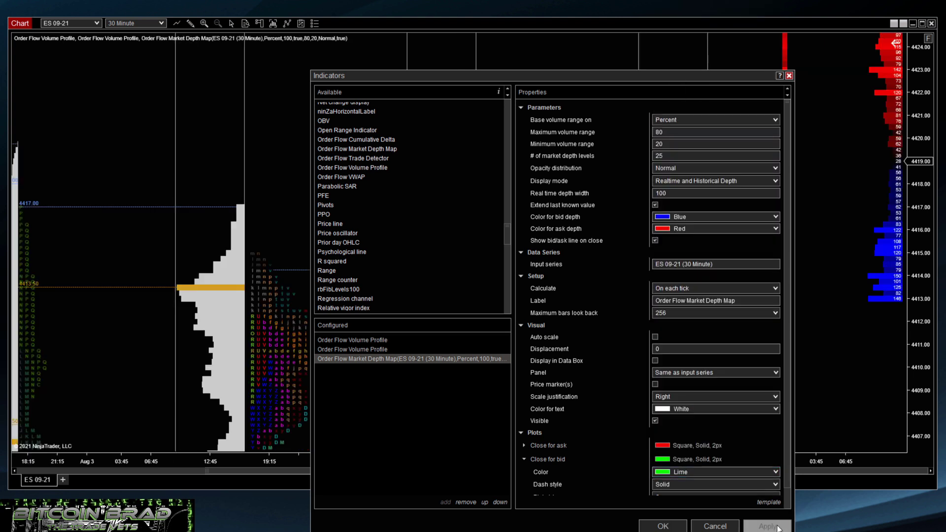
pyautogui.click(662, 527)
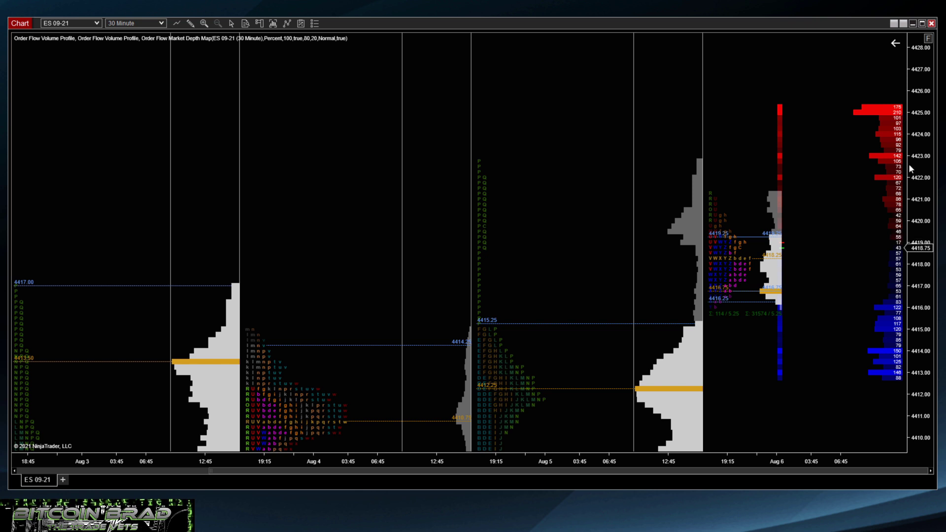
# Rescale the price axis so the chart spans about 4411 to 4426
pyautogui.moveTo(918, 265); pyautogui.dragTo(917, 239)
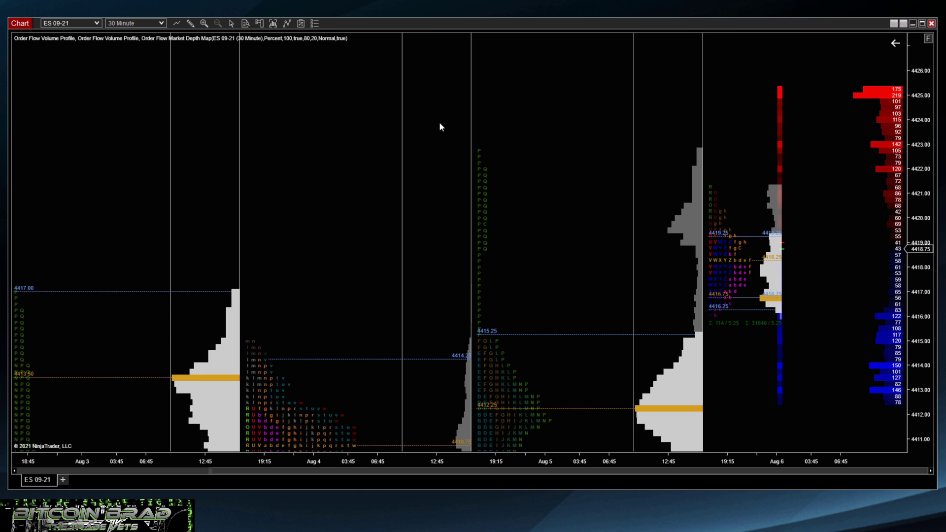
# Show the Chart Trader order panel beside the chart and bring up the ATM Strategy list
pyautogui.click(262, 26)
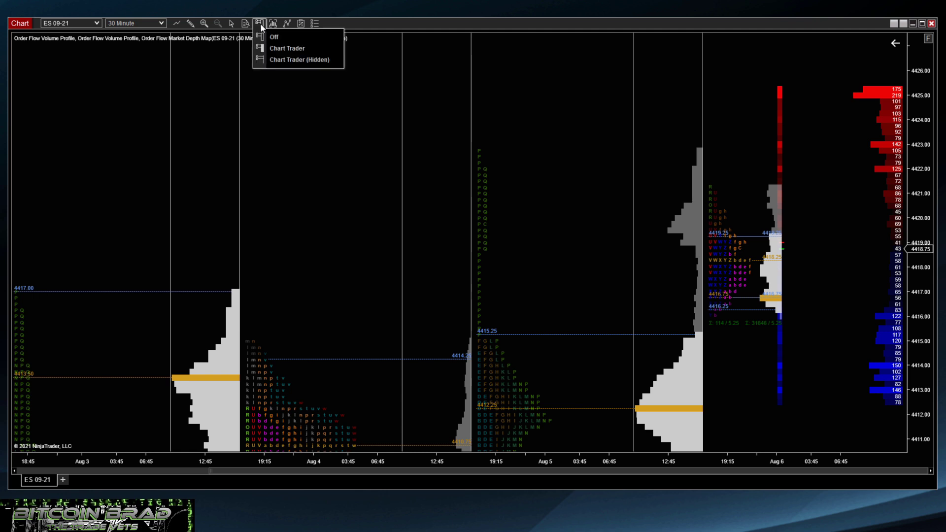
pyautogui.click(272, 49)
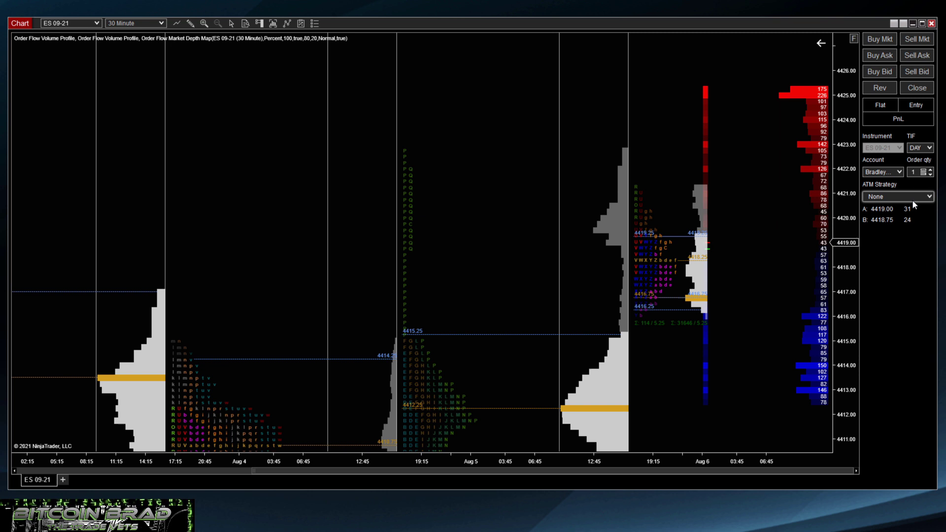
pyautogui.click(927, 197)
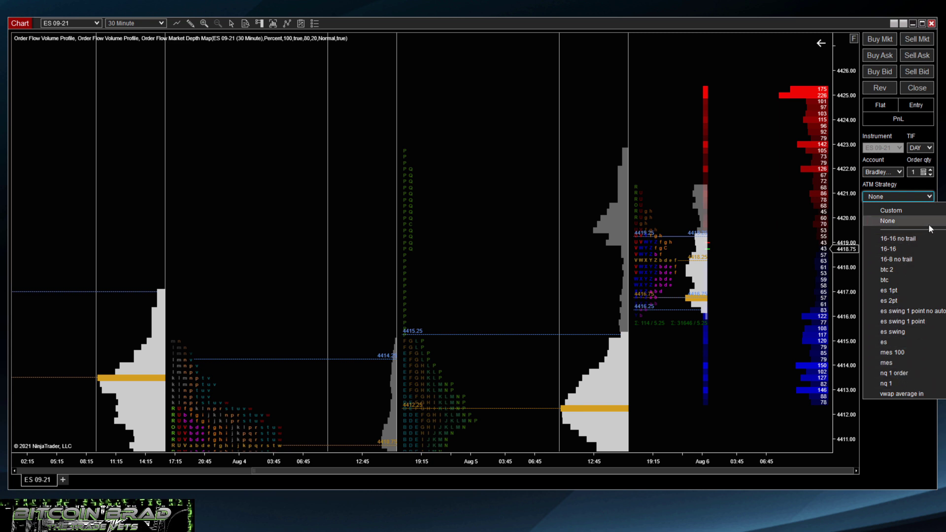
# Define a Custom ATM strategy with a 5-tick stop loss and 8-tick profit target
pyautogui.click(908, 212)
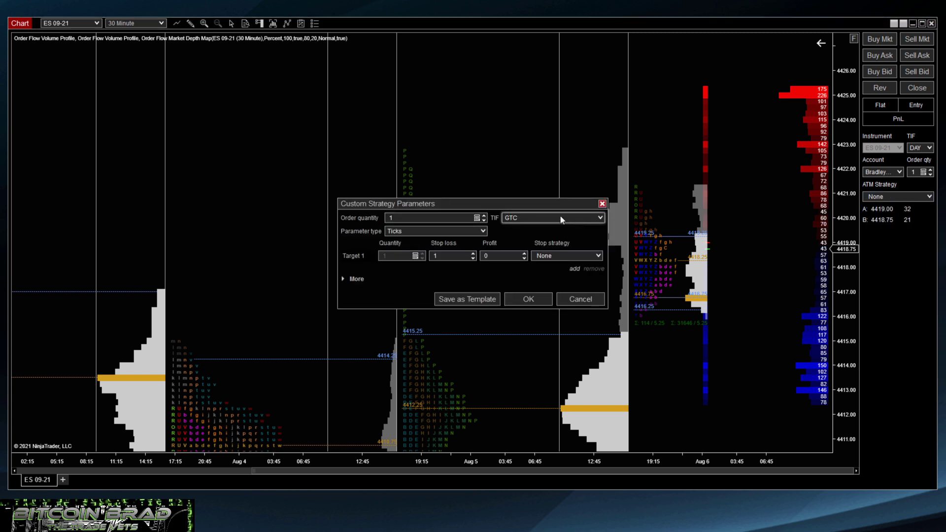
pyautogui.click(463, 256)
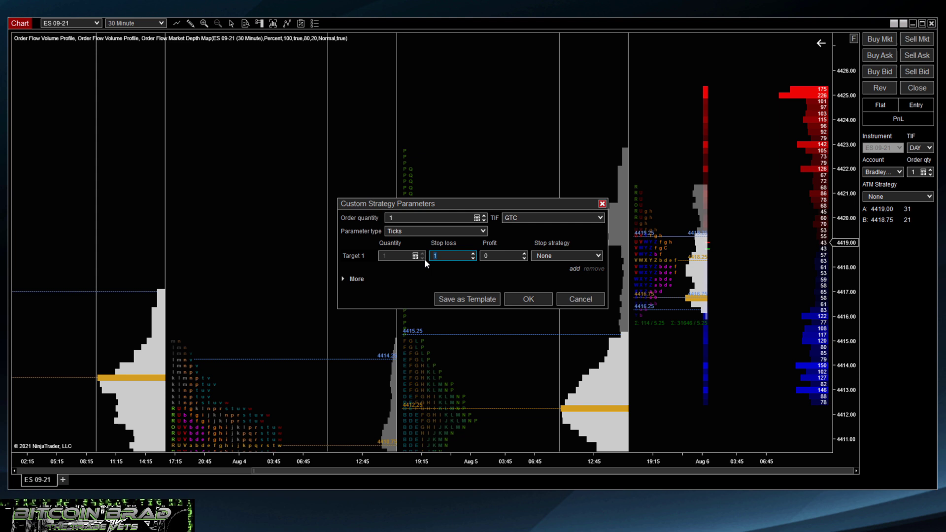
pyautogui.write('5')
pyautogui.click(487, 257)
pyautogui.write('8')
pyautogui.click(598, 256)
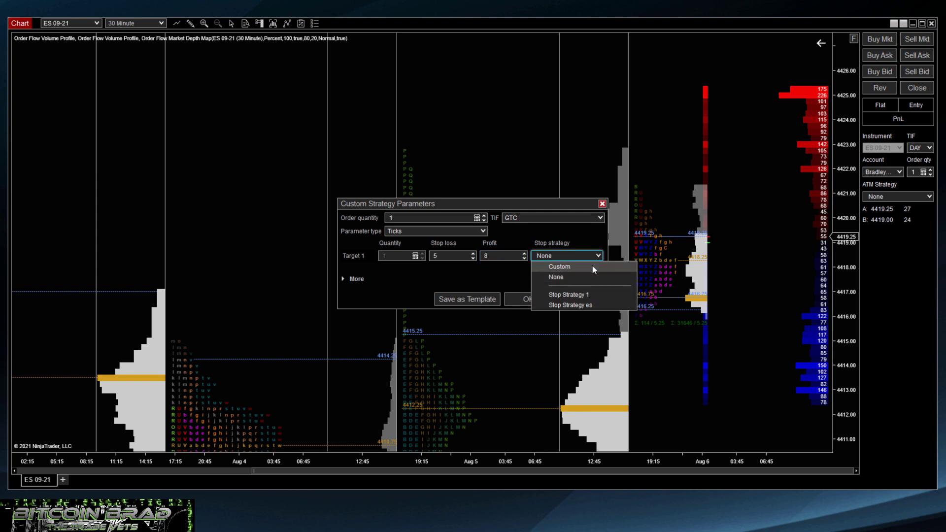
# Try a custom stop strategy with breakeven trigger 4, plus 1 and 3-step auto trail, then cancel it
pyautogui.click(592, 266)
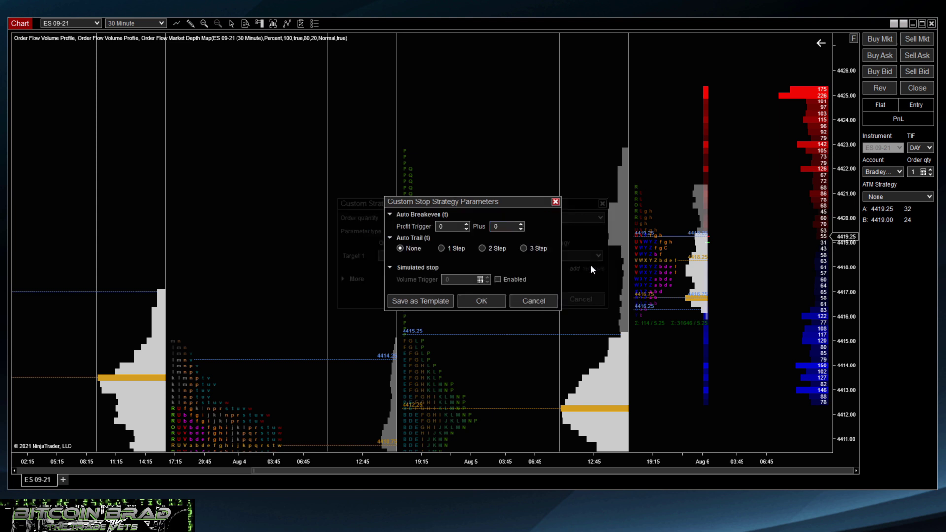
pyautogui.click(442, 226)
pyautogui.write('4')
pyautogui.press('Tab')
pyautogui.write('1')
pyautogui.click(445, 248)
pyautogui.click(483, 249)
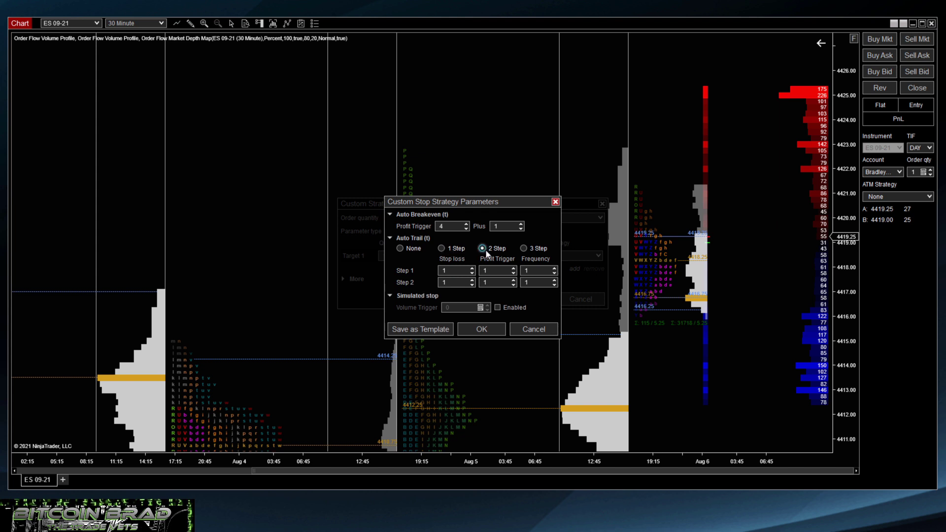
pyautogui.click(524, 249)
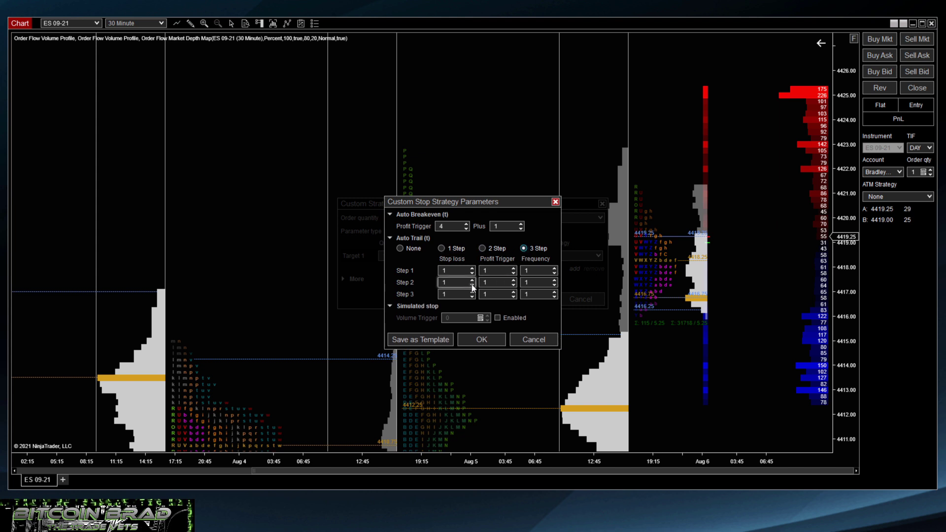
pyautogui.click(497, 269)
pyautogui.click(524, 337)
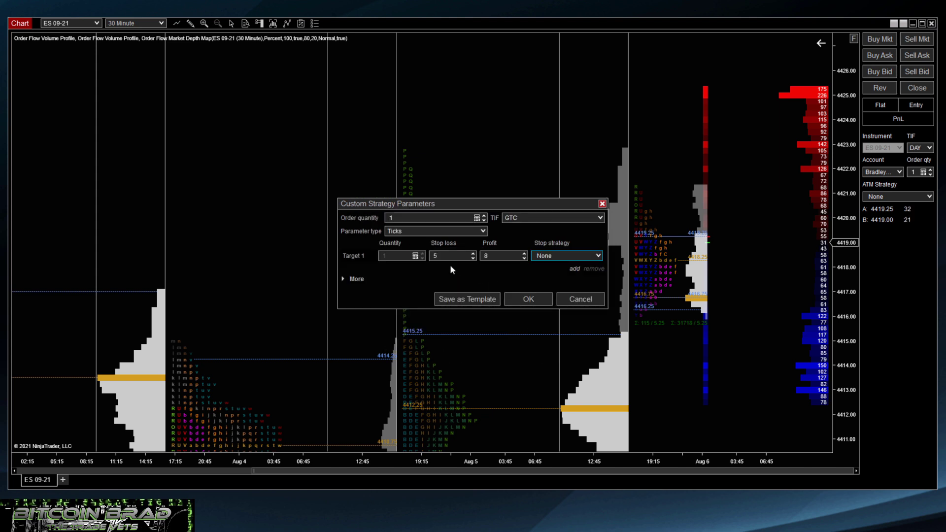
# Save the custom ATM strategy as template 'demo setup' and confirm the strategy parameters
pyautogui.click(460, 299)
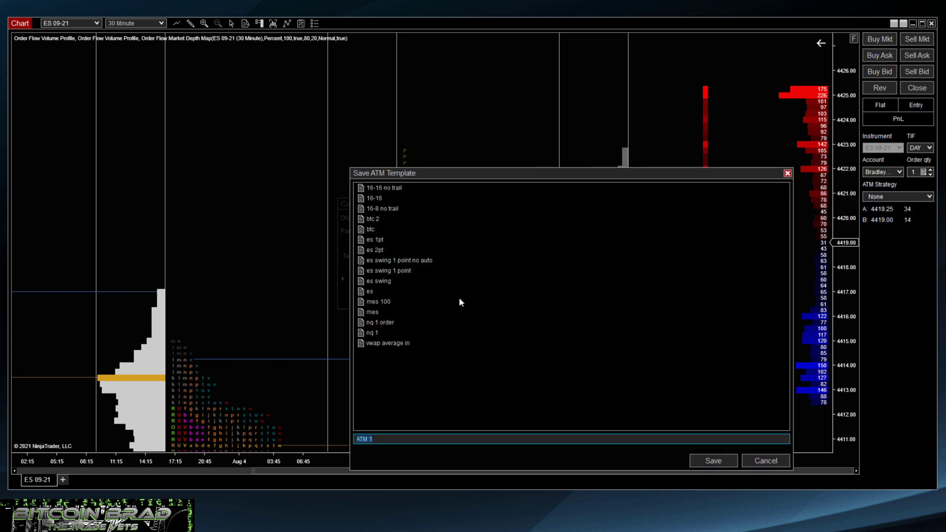
pyautogui.write('d')
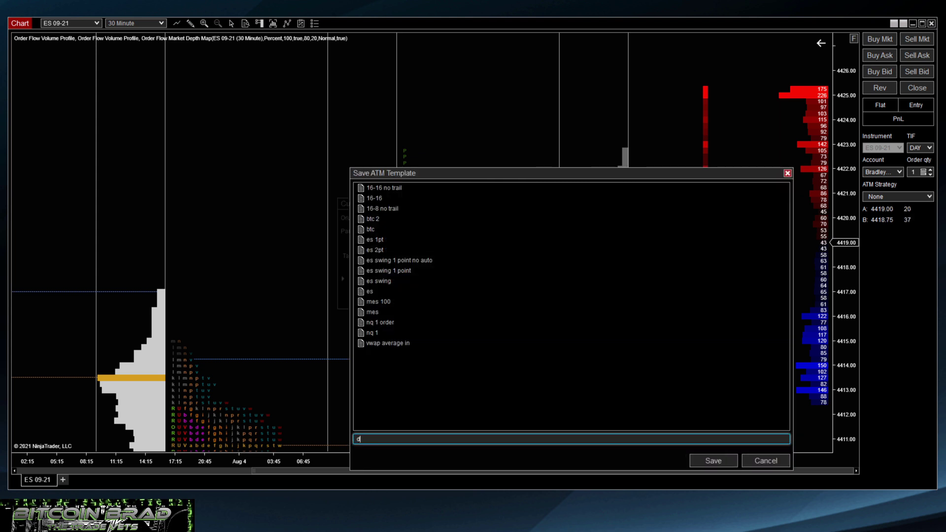
pyautogui.write('emo setup')
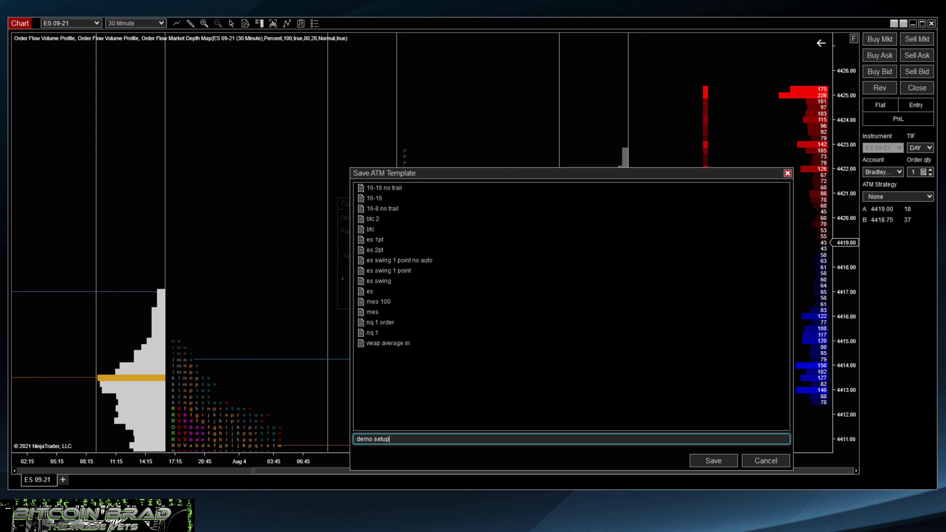
pyautogui.click(705, 462)
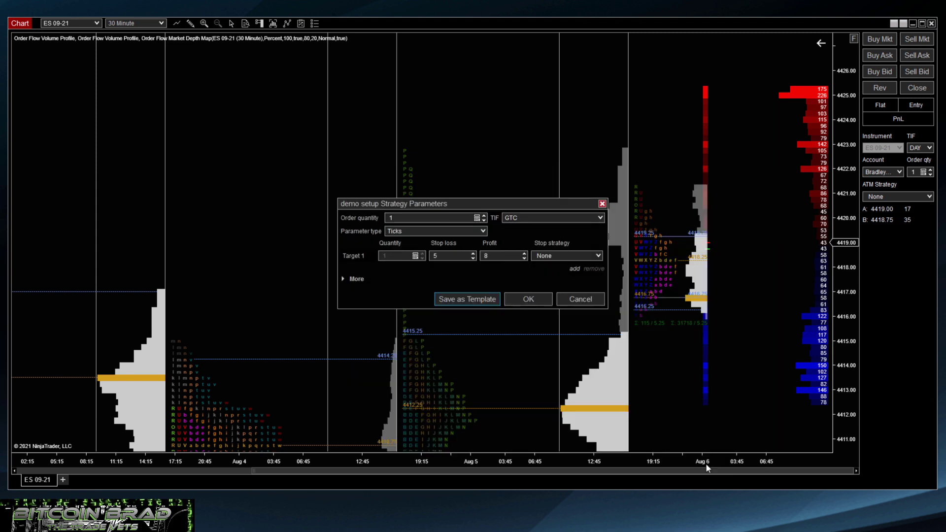
pyautogui.click(529, 302)
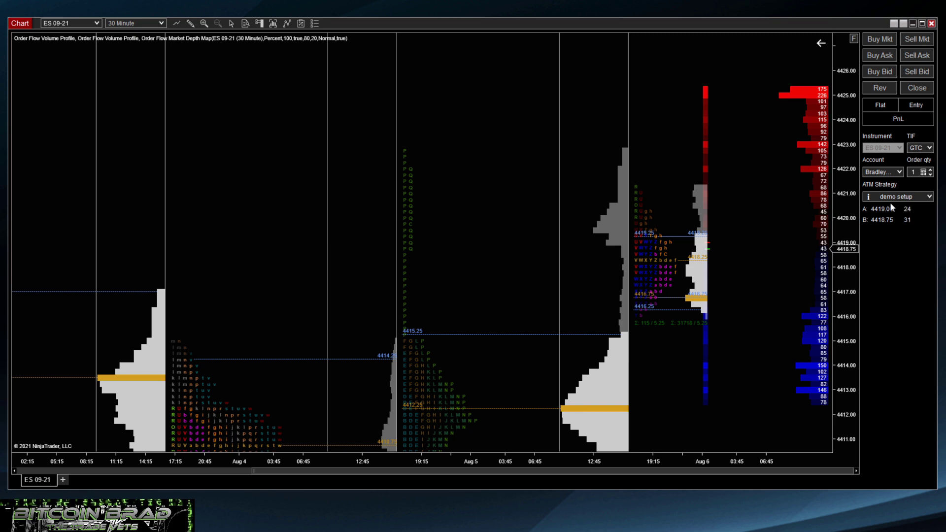
# Stretch the price scale taller and scroll the chart back and forth
pyautogui.moveTo(839, 287); pyautogui.dragTo(843, 266)
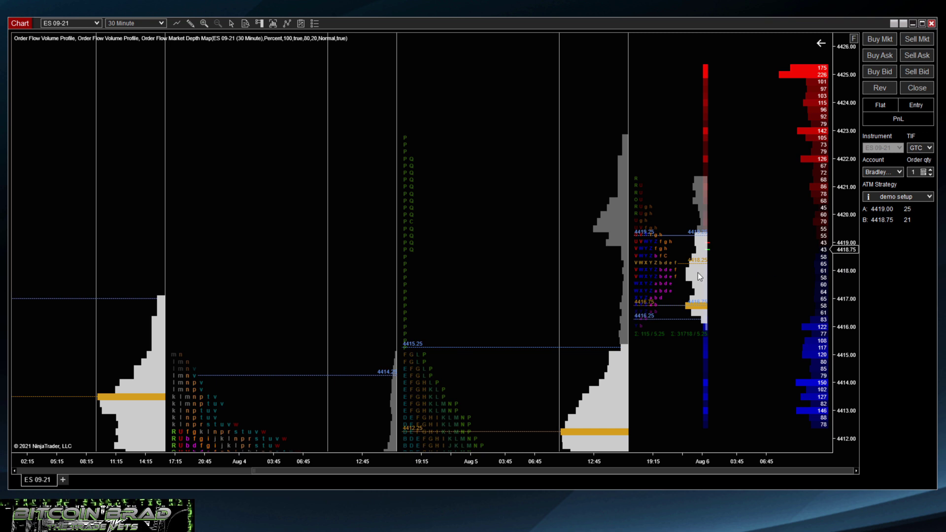
pyautogui.scroll(2, 698, 273)
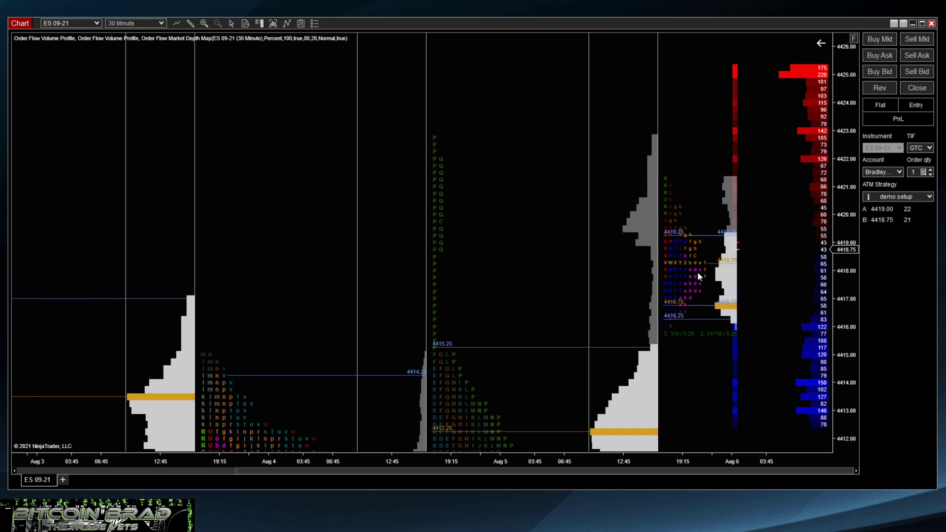
pyautogui.scroll(-2, 698, 273)
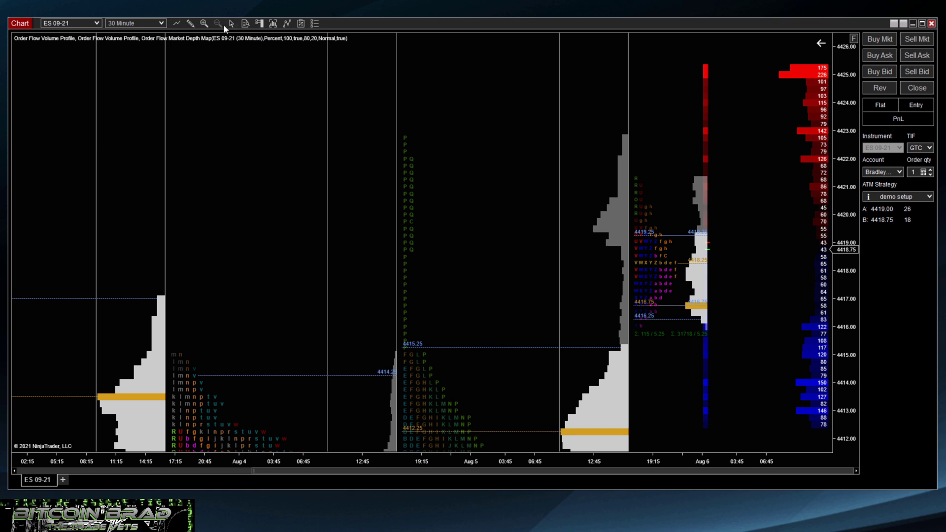
pyautogui.click(177, 23)
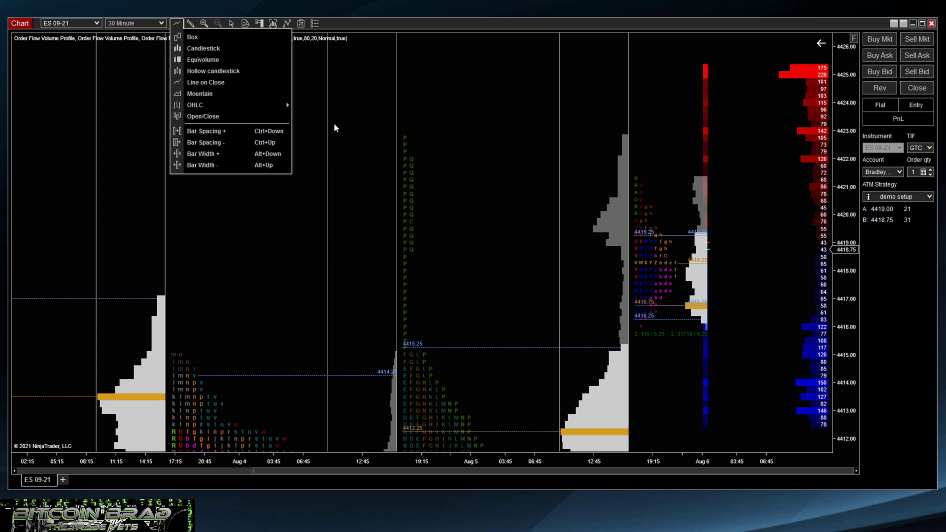
# Draw a horizontal line across the chart at about 4423
pyautogui.click(194, 26)
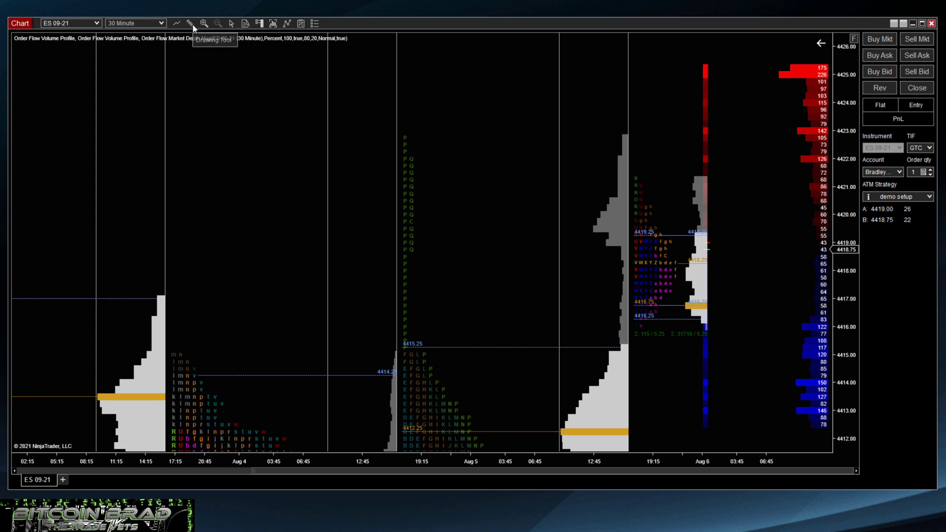
pyautogui.click(191, 23)
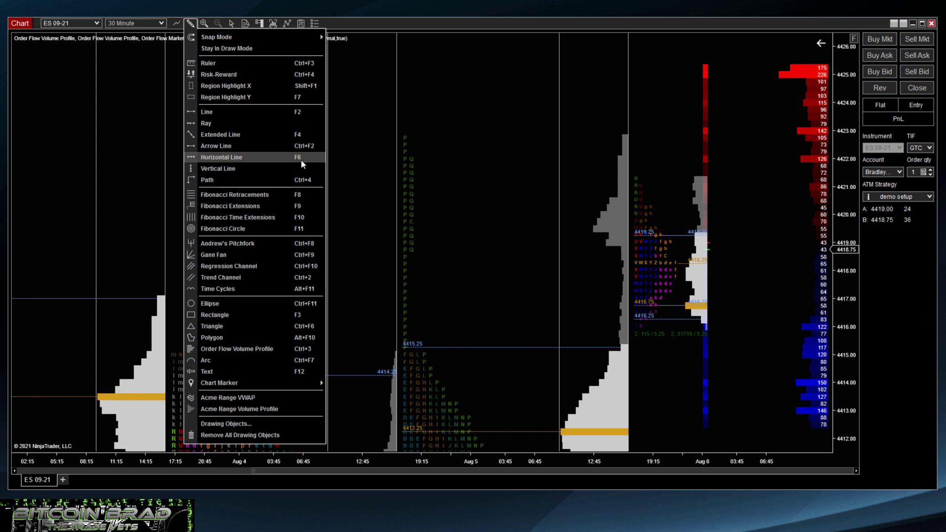
pyautogui.click(447, 177)
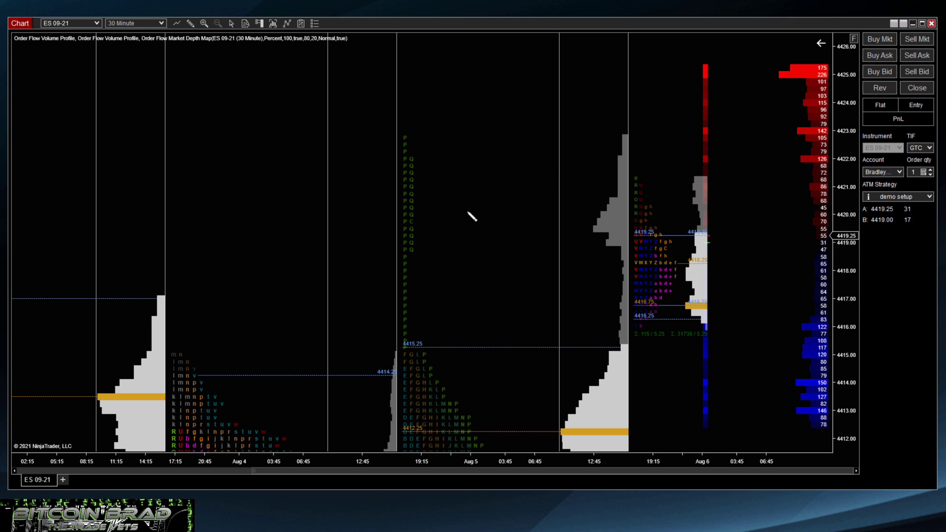
pyautogui.click(416, 136)
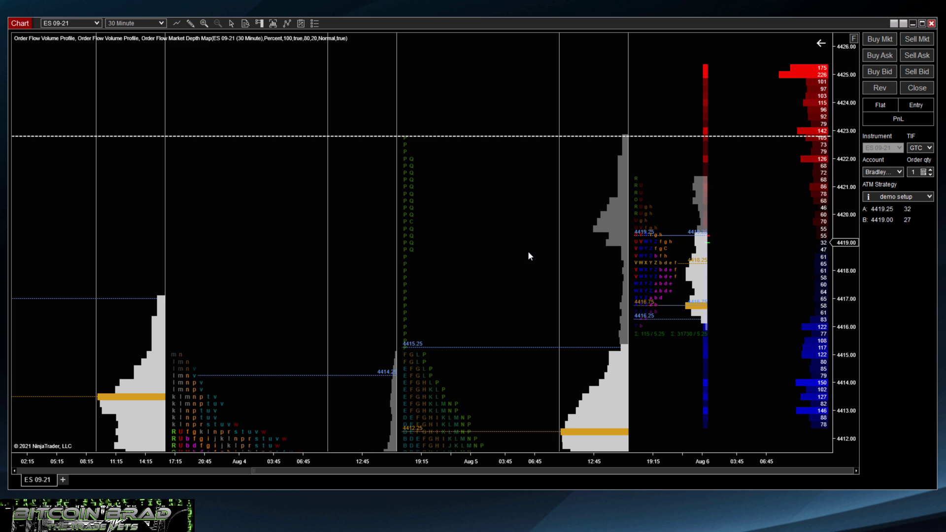
# Remove all configured order flow indicators from the chart
pyautogui.click(286, 23)
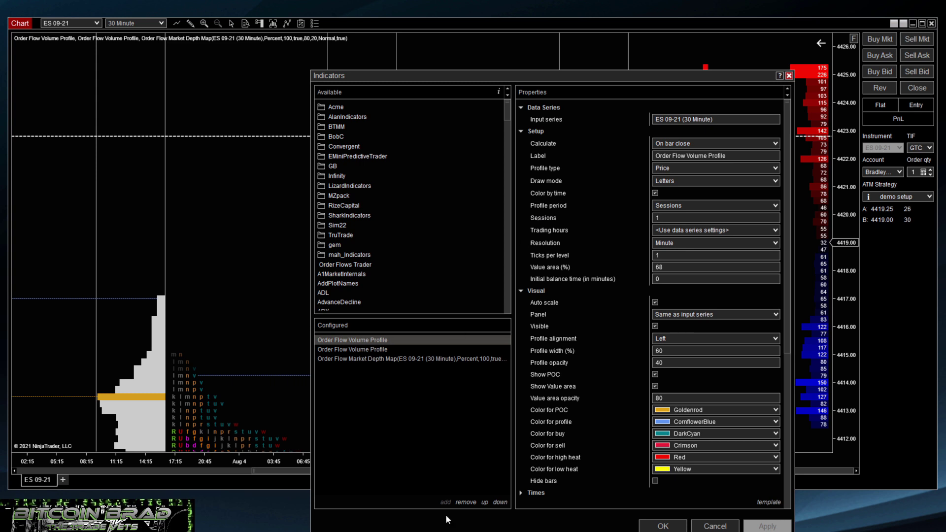
pyautogui.click(465, 502)
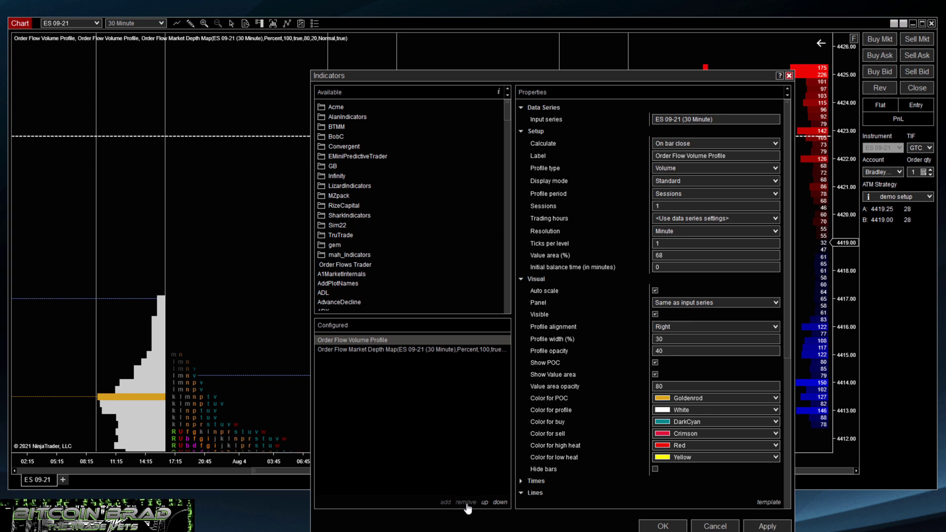
pyautogui.click(465, 503)
pyautogui.click(466, 502)
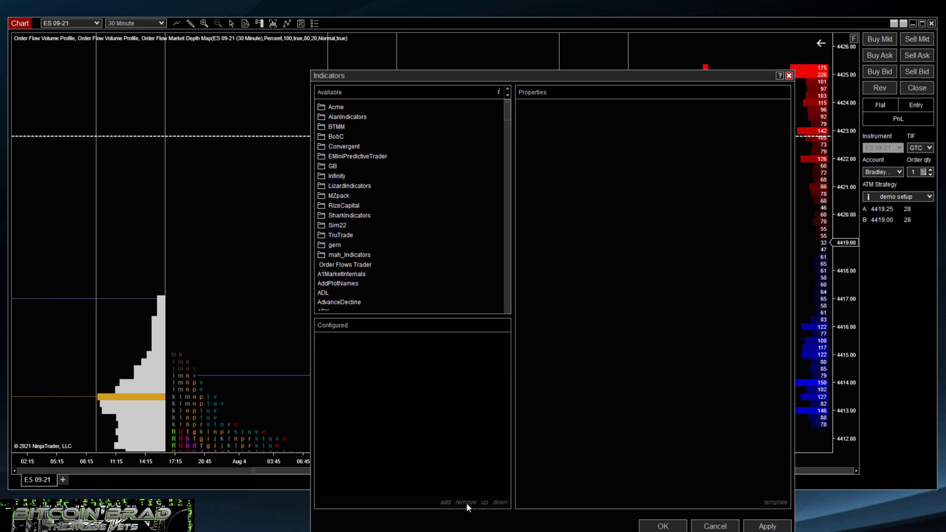
# Add the Acme Session TPO Profile from Acme > Profiling and apply it
pyautogui.doubleClick(334, 107)
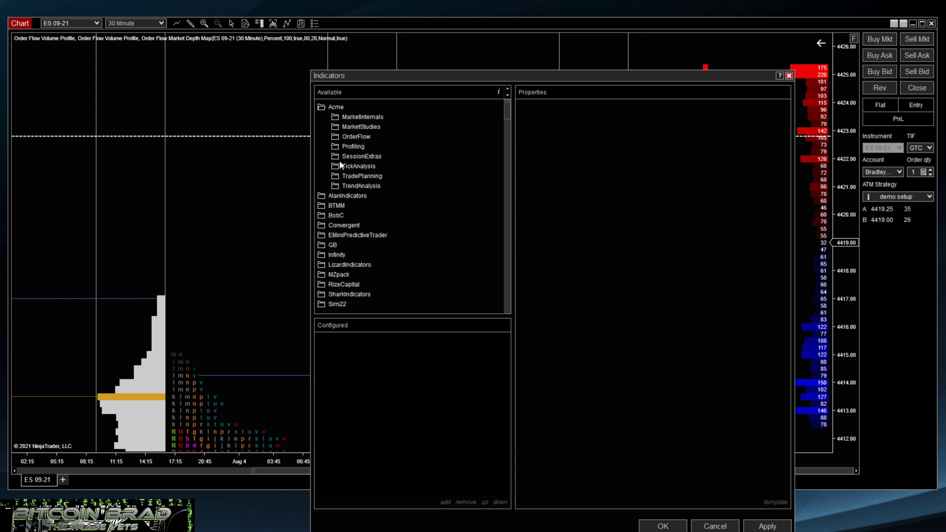
pyautogui.doubleClick(357, 148)
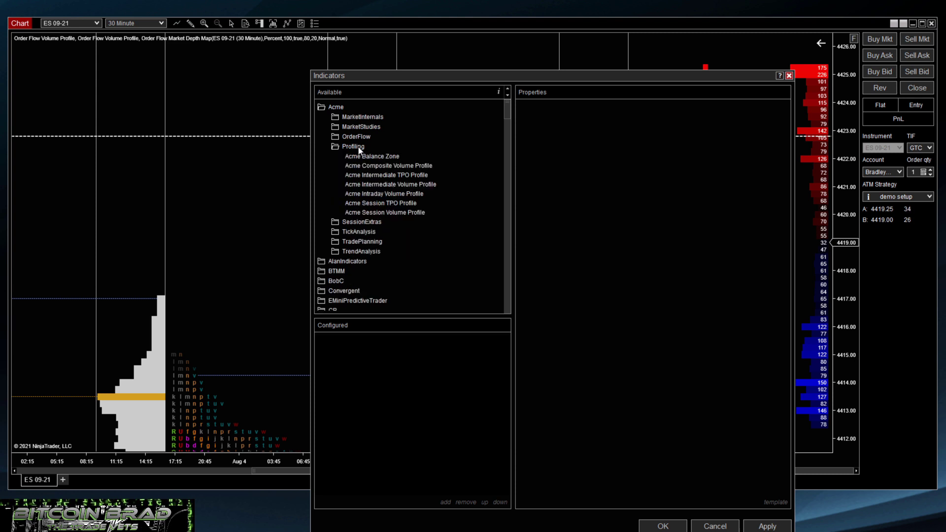
pyautogui.click(395, 203)
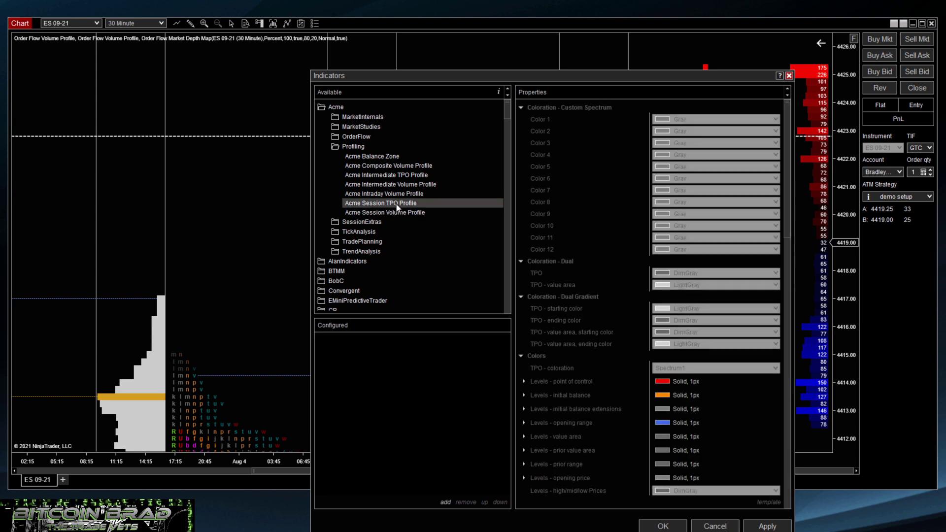
pyautogui.doubleClick(395, 203)
pyautogui.scroll(-11, 657, 152)
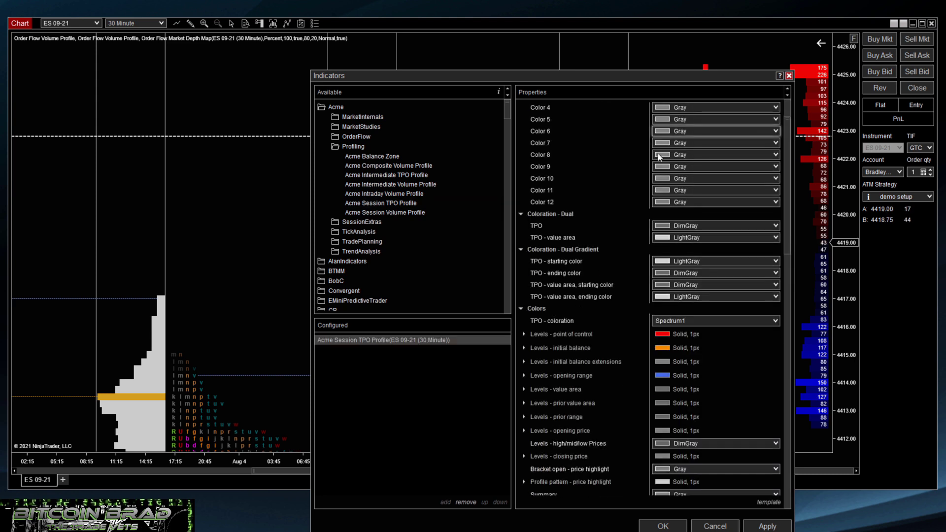
pyautogui.scroll(-10, 666, 183)
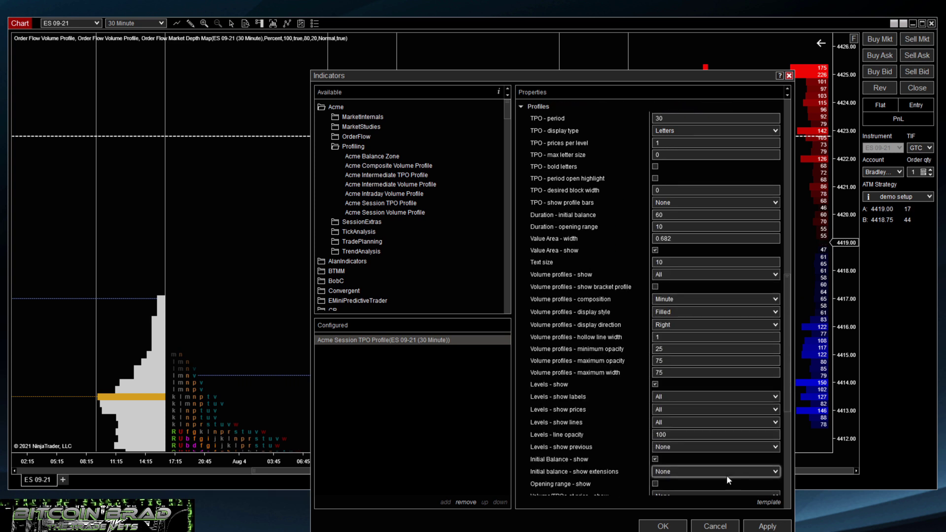
pyautogui.click(766, 526)
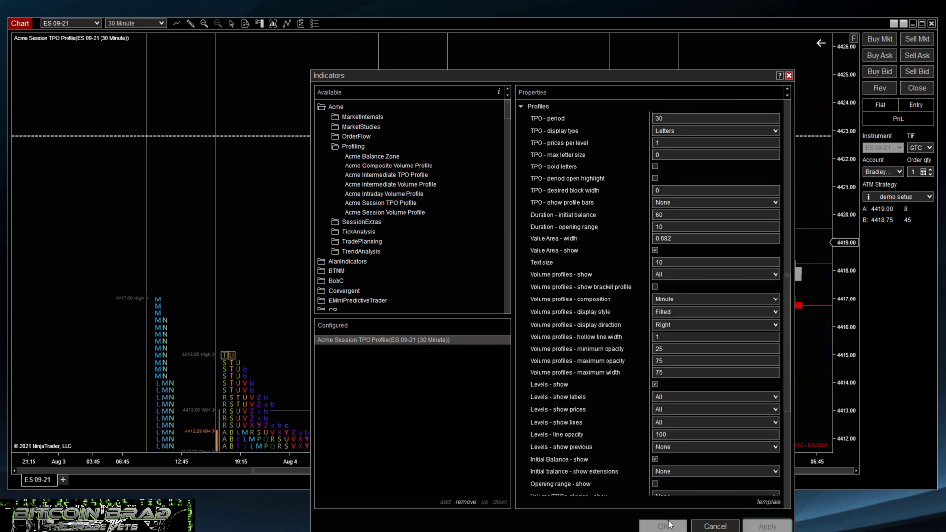
pyautogui.click(717, 525)
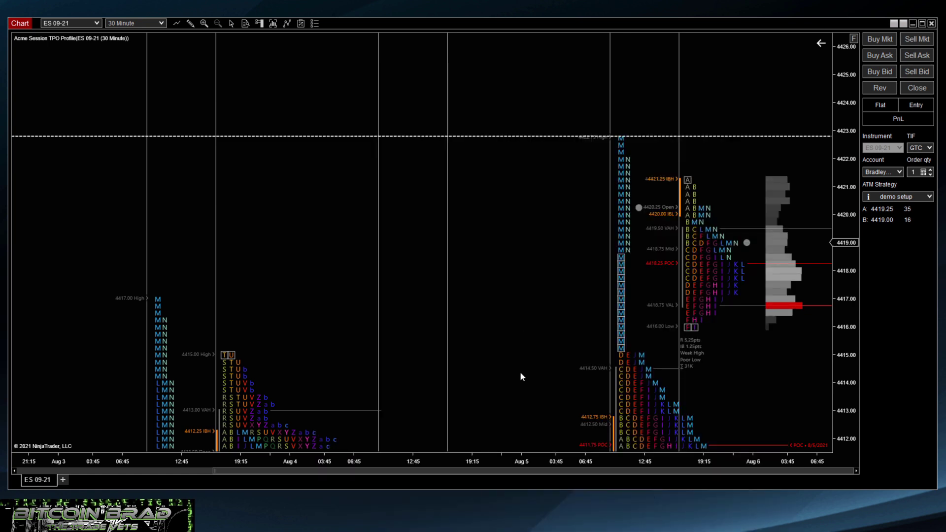
# Pan and rescale the chart to show more TPO sessions
pyautogui.moveTo(530, 397); pyautogui.dragTo(442, 261)
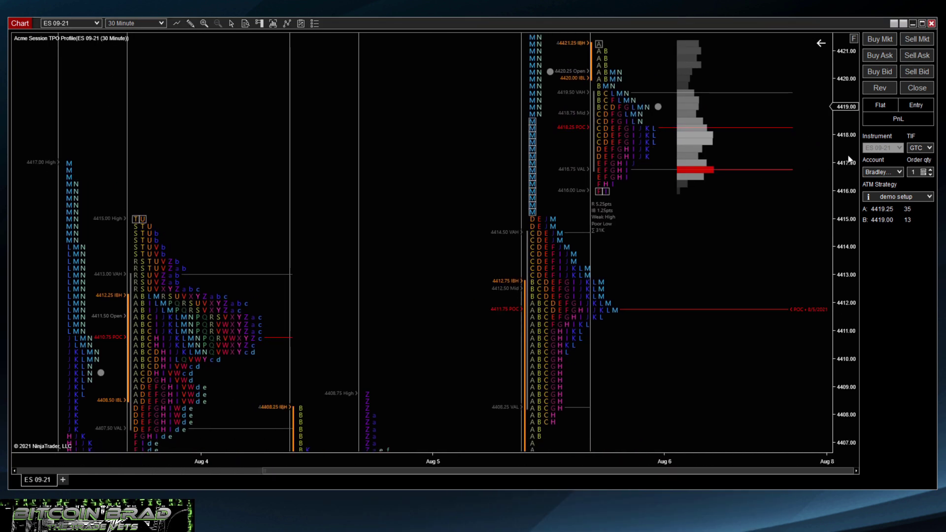
pyautogui.moveTo(848, 159); pyautogui.dragTo(625, 377)
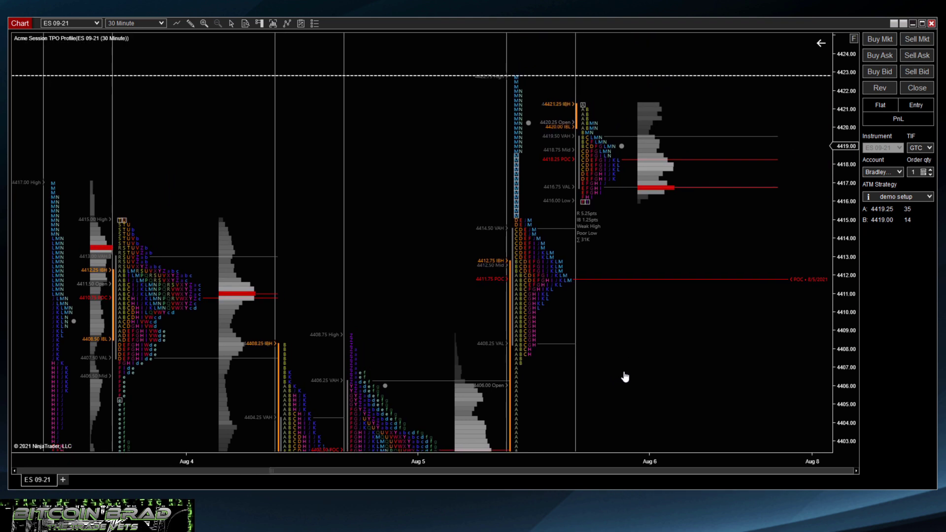
pyautogui.moveTo(851, 419); pyautogui.dragTo(851, 366)
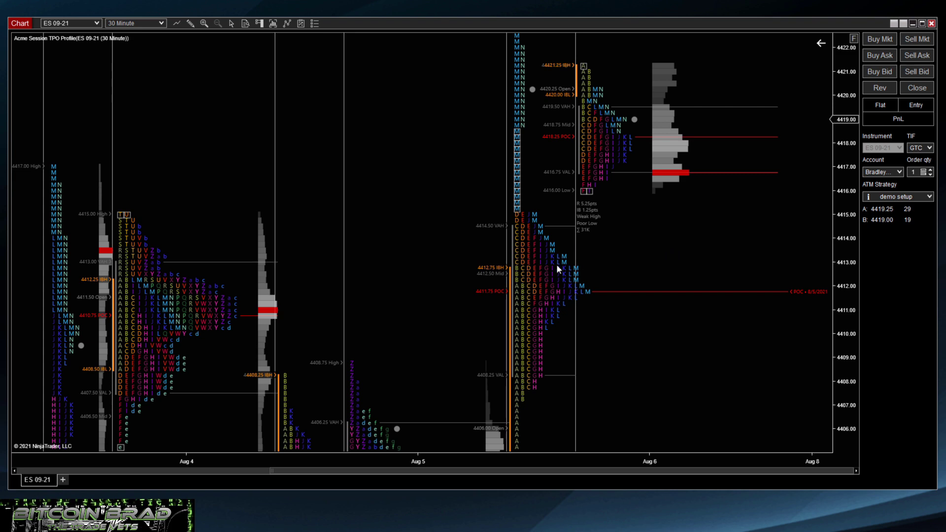
# Load the TPOwDelta chart template onto the ES 09-21 chart
pyautogui.rightClick(541, 268)
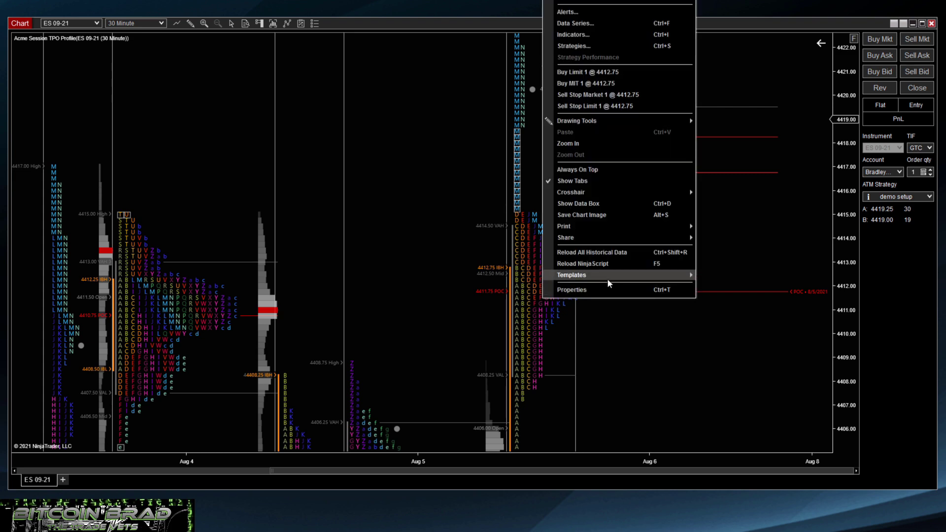
pyautogui.moveTo(607, 279)
pyautogui.click(710, 277)
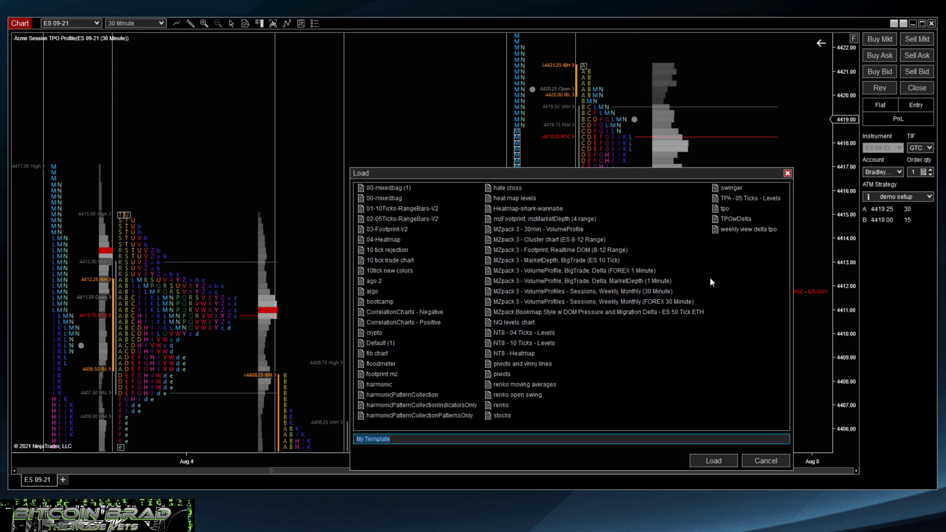
pyautogui.click(736, 219)
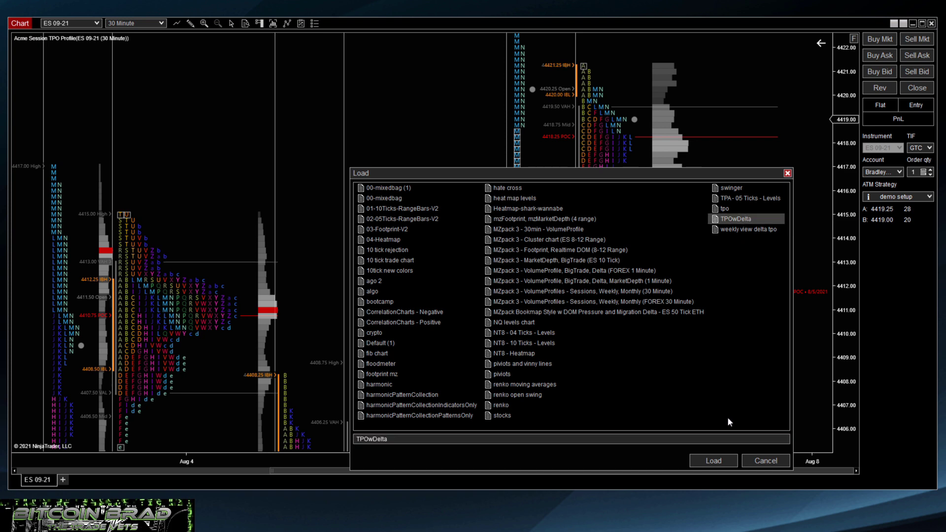
pyautogui.click(713, 460)
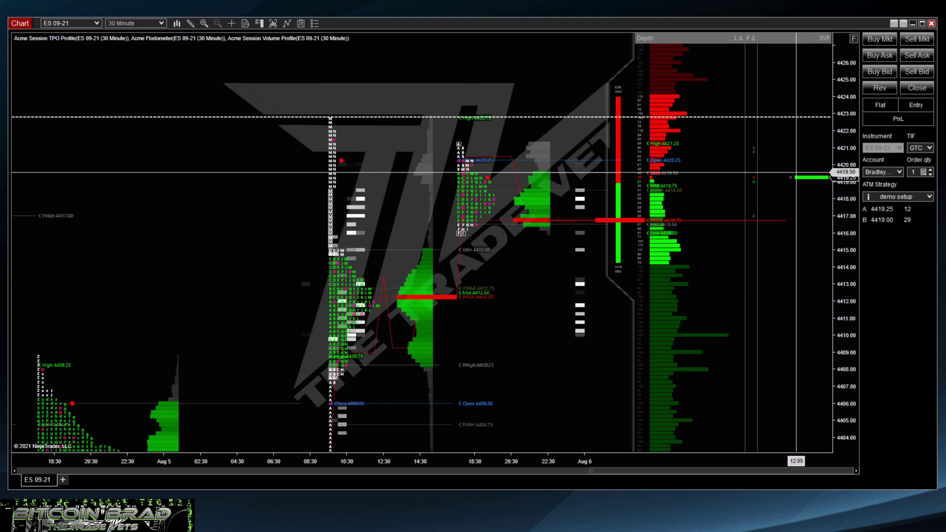
# Adjust the price scale and toggle the Acme Session TPO's Show Bars option on and back off
pyautogui.moveTo(844, 311); pyautogui.dragTo(844, 313)
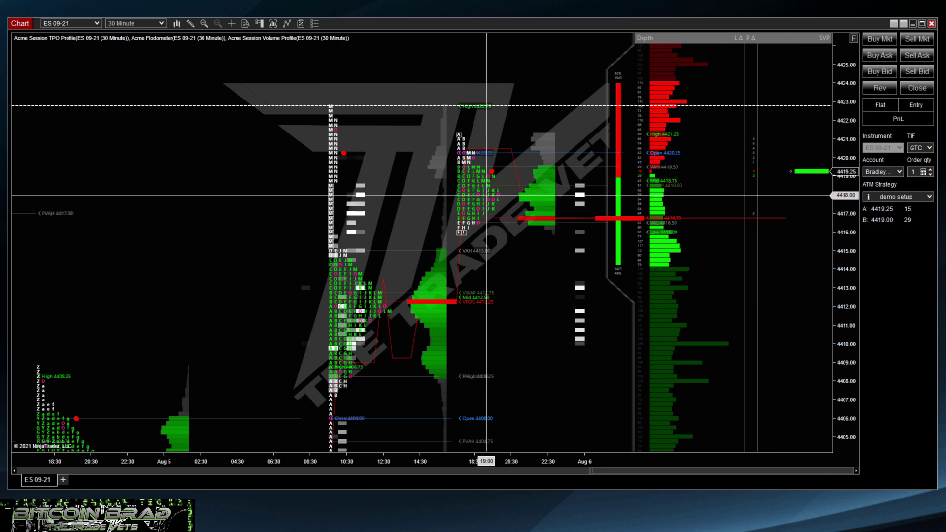
pyautogui.rightClick(470, 184)
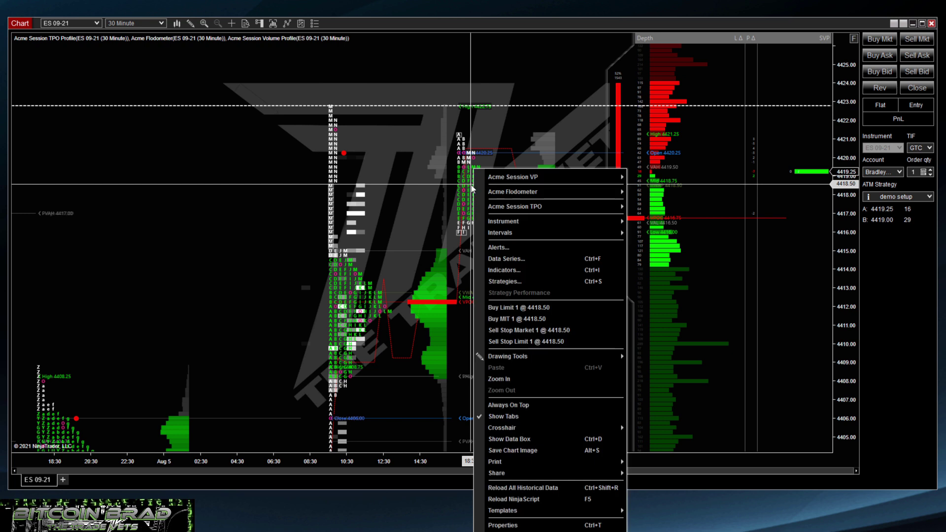
pyautogui.moveTo(496, 207)
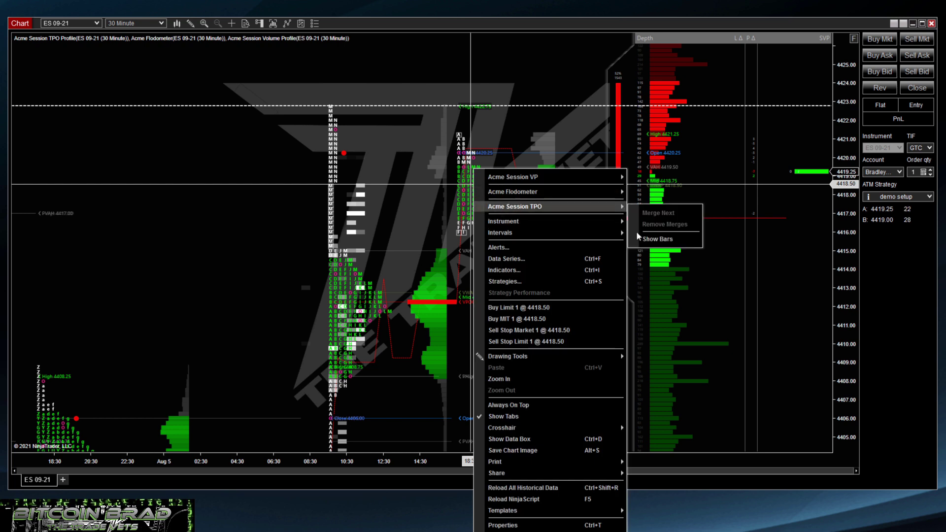
pyautogui.click(639, 236)
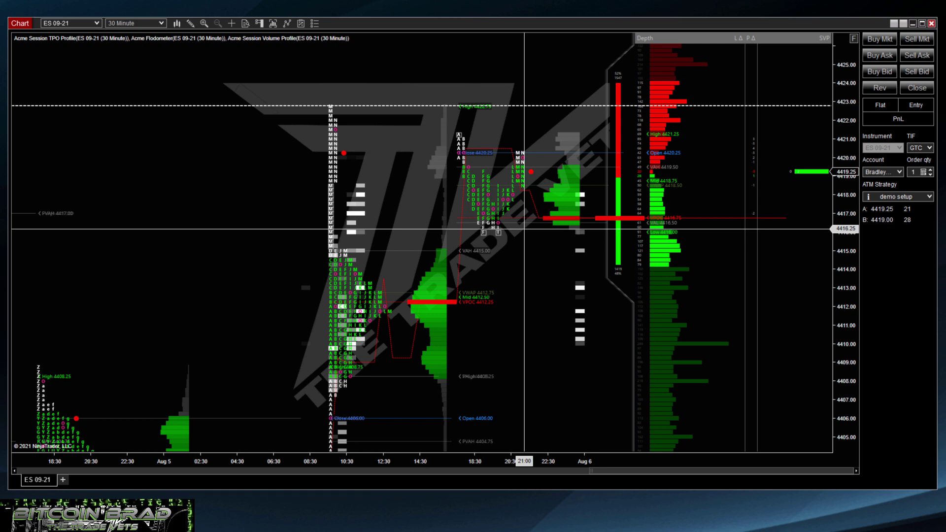
pyautogui.rightClick(365, 292)
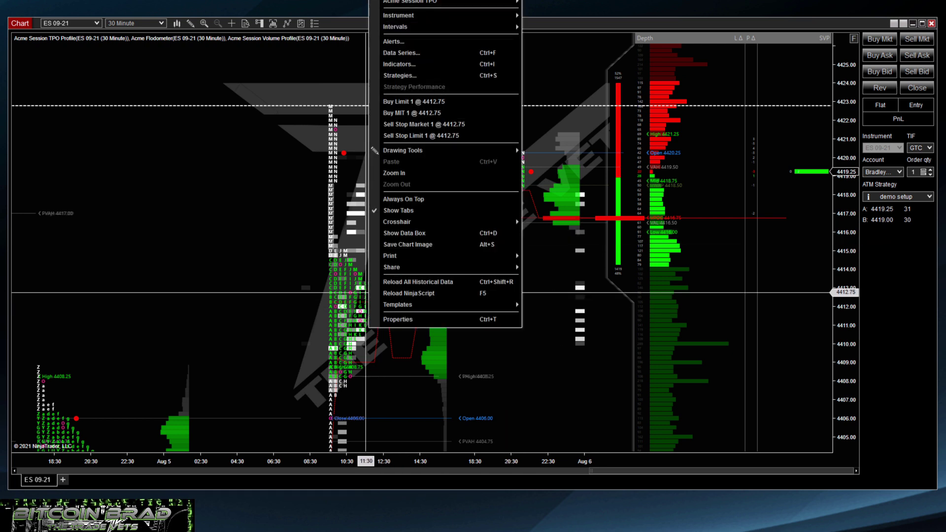
pyautogui.click(559, 32)
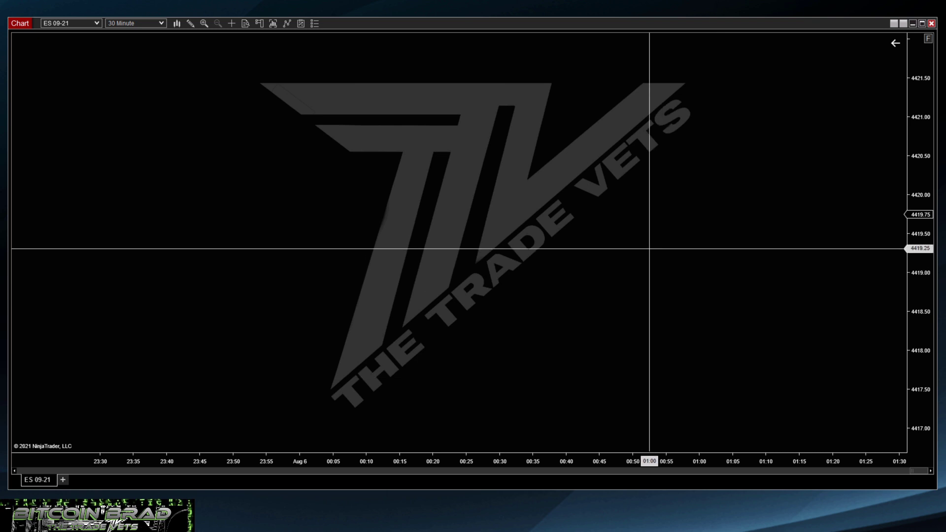
# Change the chart's data series to Volumetric bars, base period 30, with 1 day to load
pyautogui.rightClick(650, 249)
pyautogui.click(675, 298)
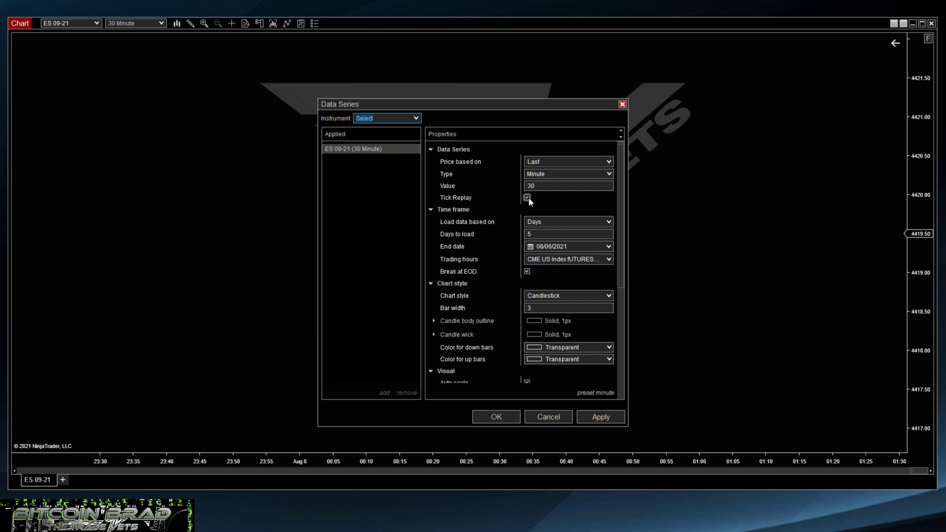
pyautogui.click(559, 178)
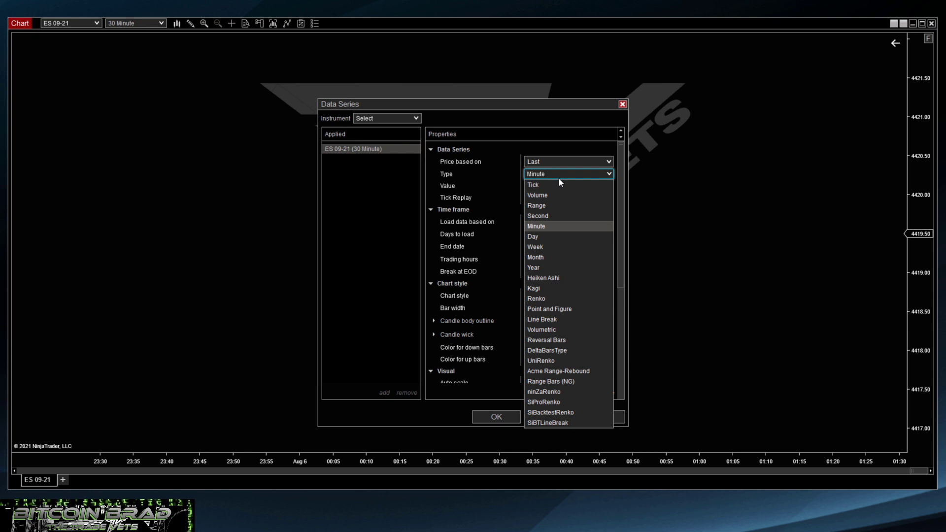
pyautogui.click(560, 327)
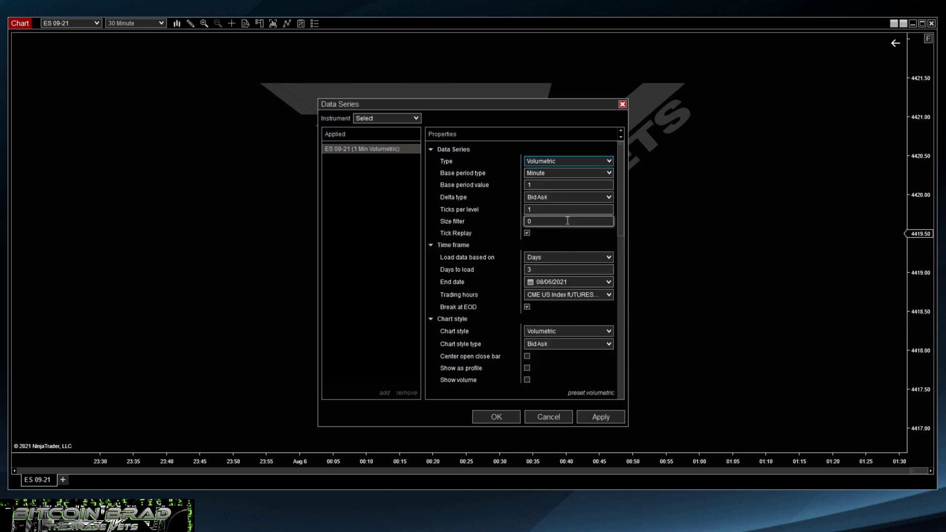
pyautogui.doubleClick(557, 184)
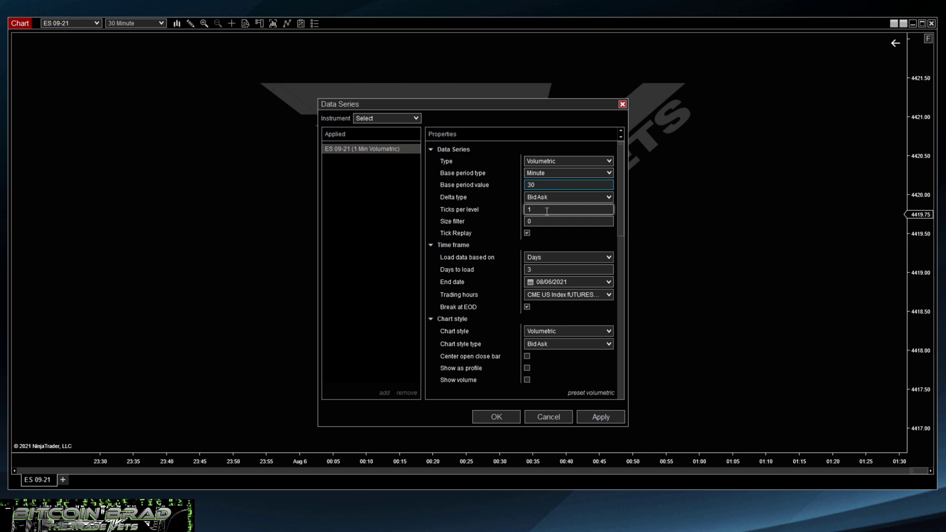
pyautogui.click(541, 268)
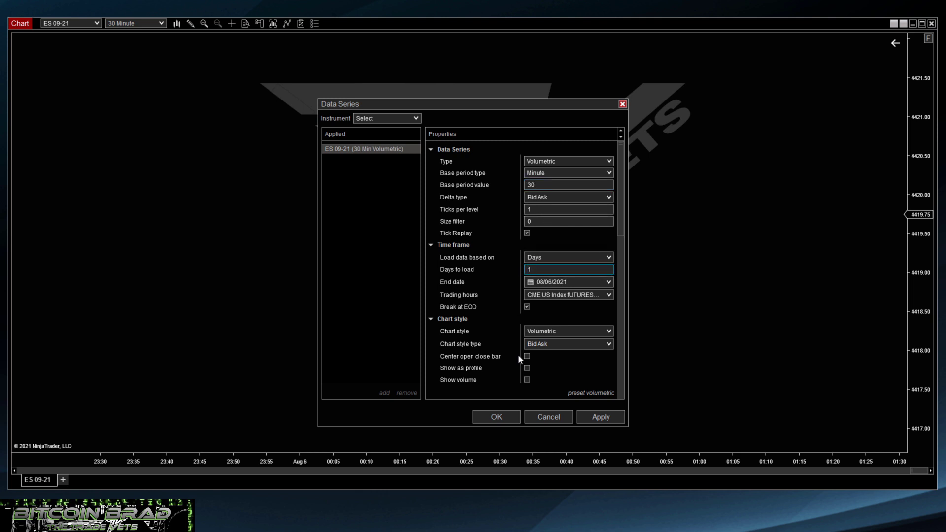
pyautogui.click(504, 418)
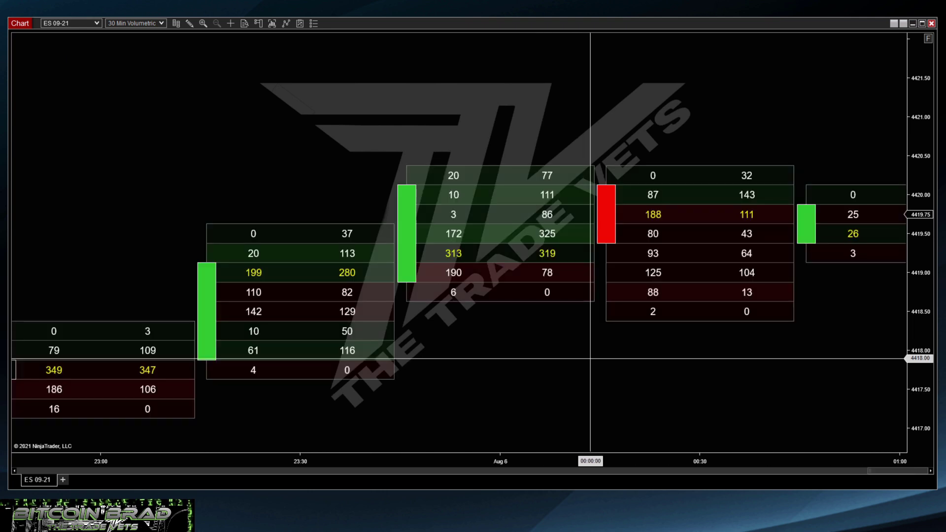
# Compress the time-axis bar spacing and the price scale so more volumetric bars and levels fit
pyautogui.moveTo(612, 461); pyautogui.dragTo(758, 480)
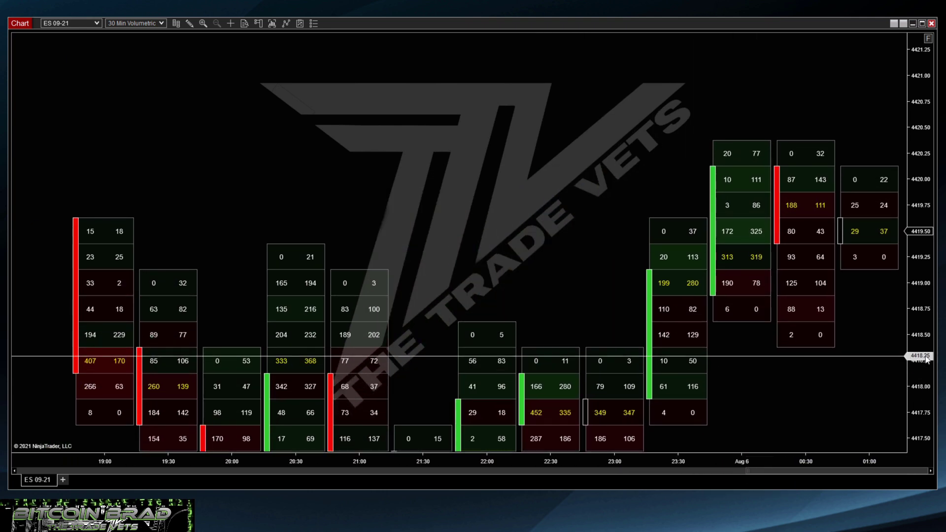
pyautogui.moveTo(742, 463); pyautogui.dragTo(821, 467)
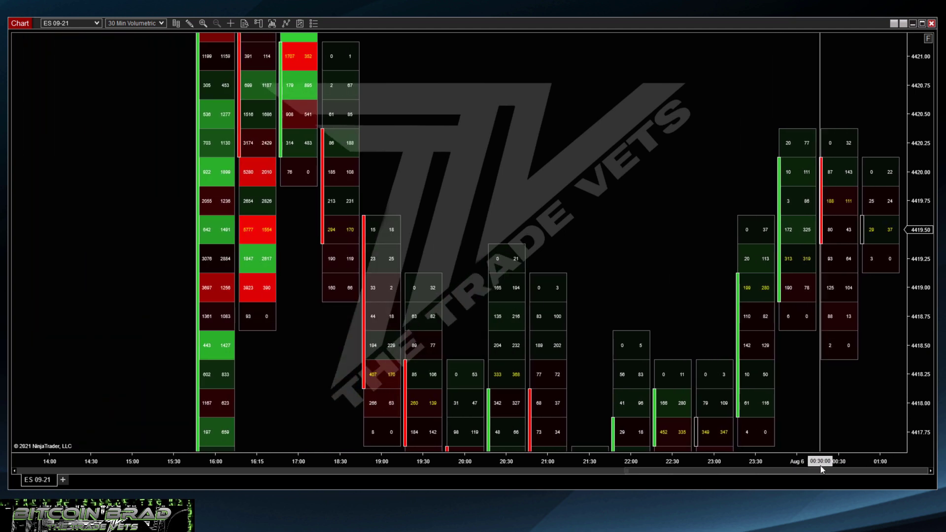
pyautogui.moveTo(921, 186); pyautogui.dragTo(924, 335)
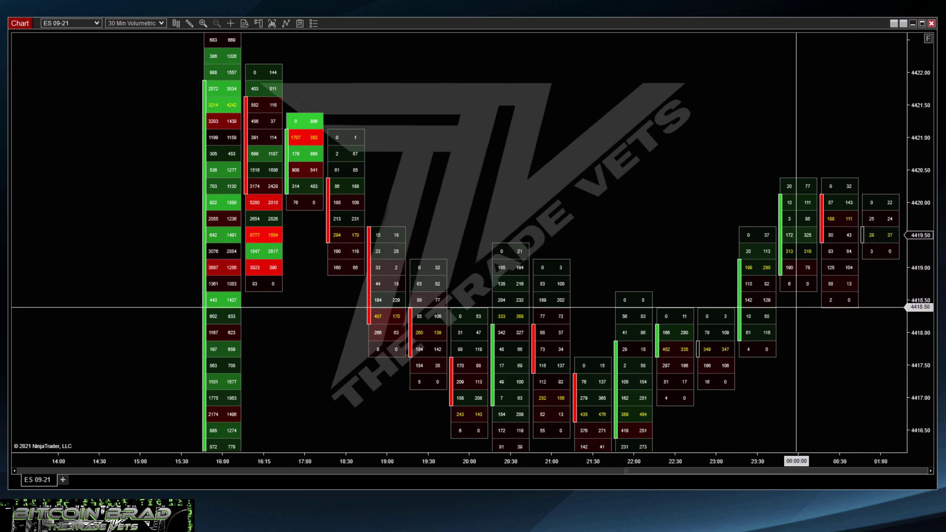
pyautogui.scroll(-5, 797, 307)
pyautogui.scroll(5, 796, 307)
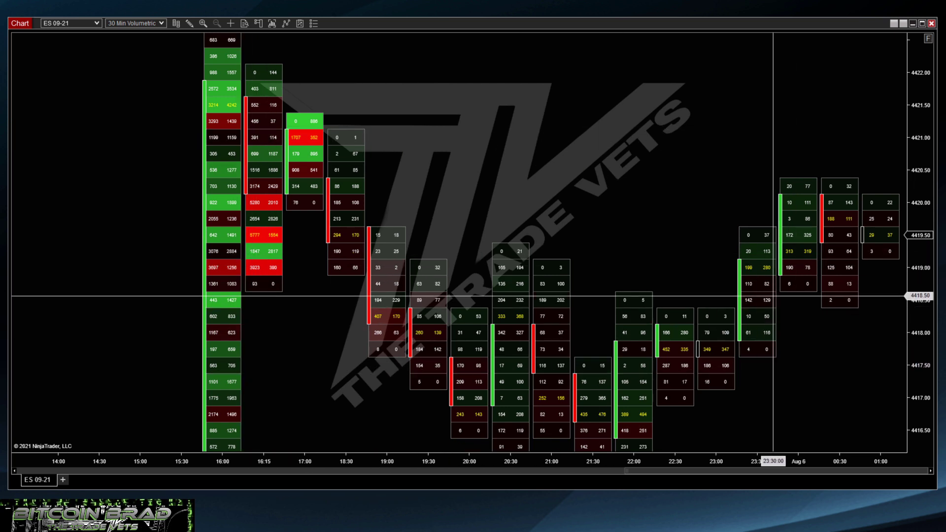
pyautogui.scroll(-3, 773, 295)
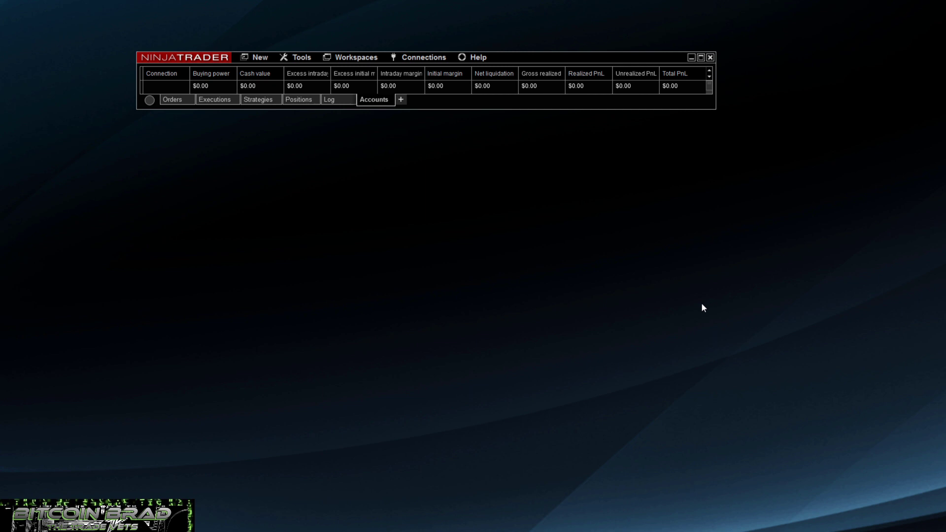
# Bring up Tools > Trading Hours and select the CME US Index fUTURES eth (SPLIT) template
pyautogui.click(306, 61)
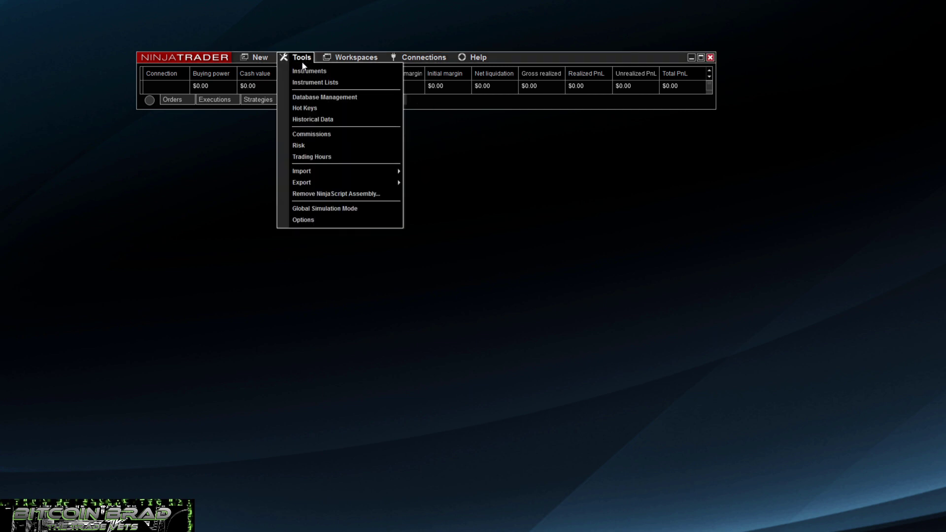
pyautogui.click(320, 157)
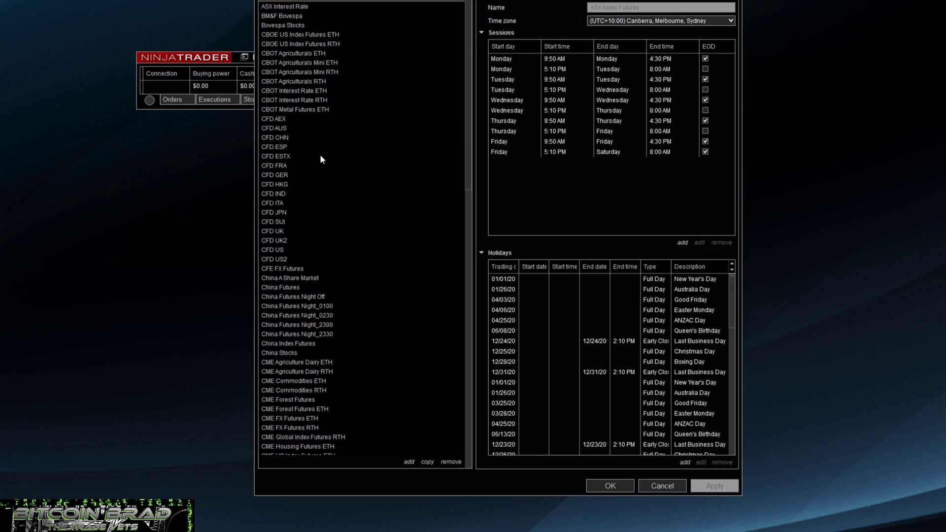
pyautogui.scroll(-20, 330, 128)
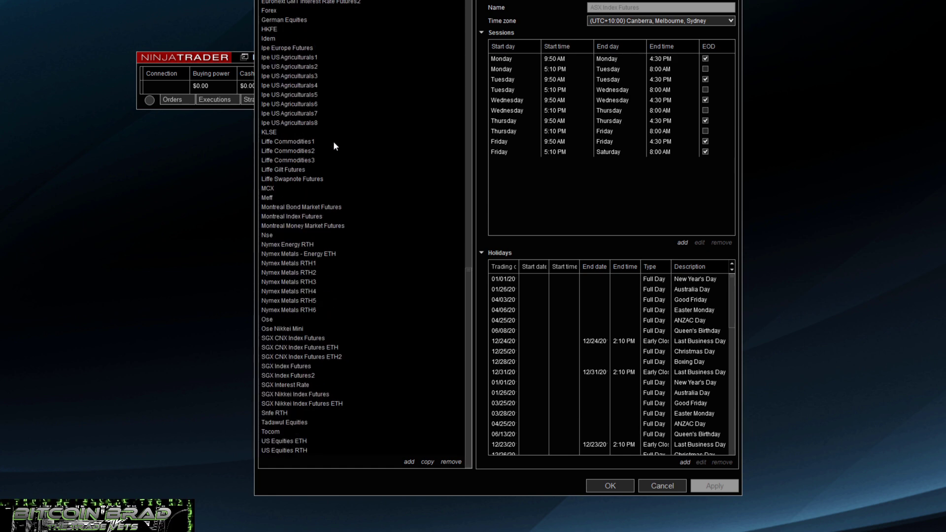
pyautogui.scroll(20, 333, 140)
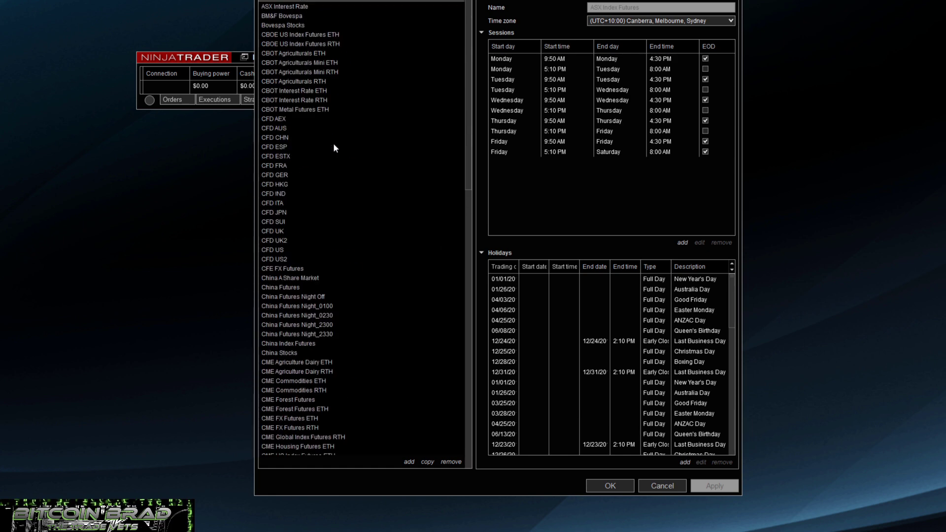
pyautogui.scroll(-1, 401, 235)
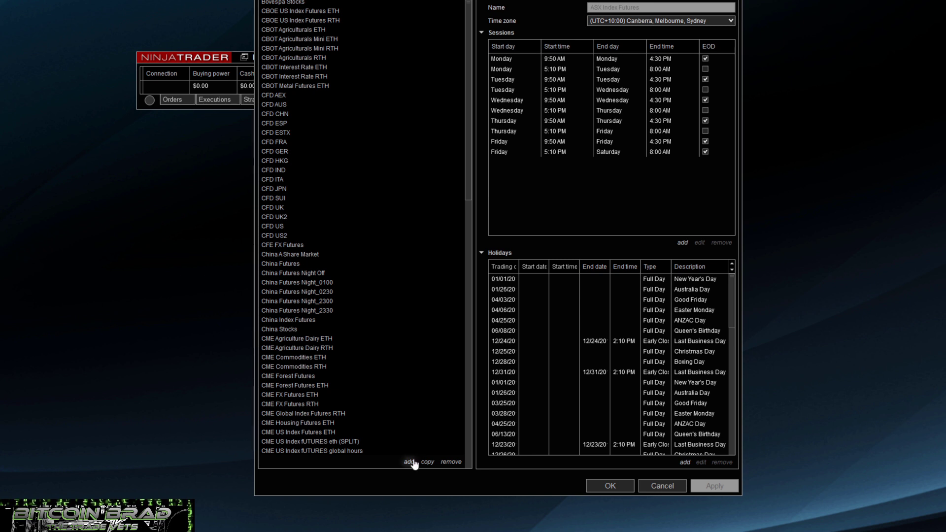
pyautogui.scroll(-3, 351, 202)
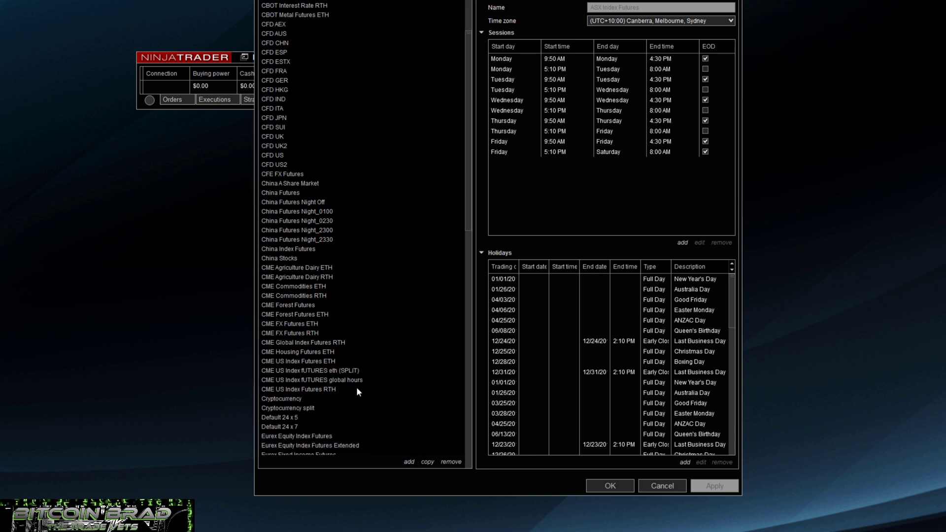
pyautogui.click(353, 373)
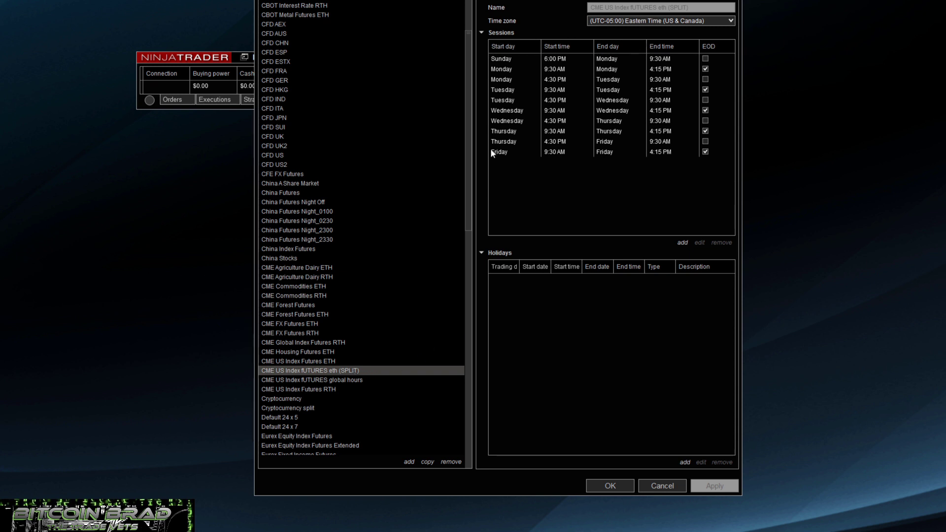
# Move the Trading Hours window down by its title bar so it fits fully on screen
pyautogui.moveTo(501, 10); pyautogui.dragTo(571, 31)
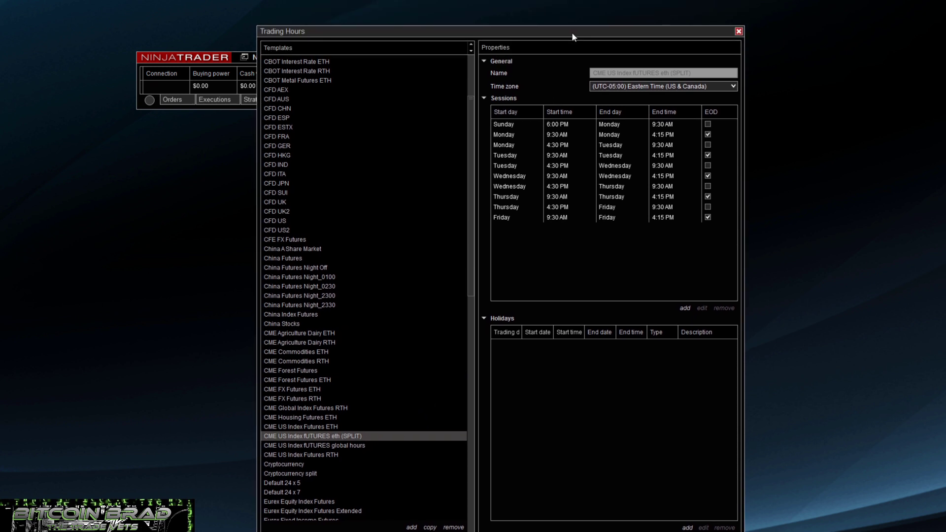